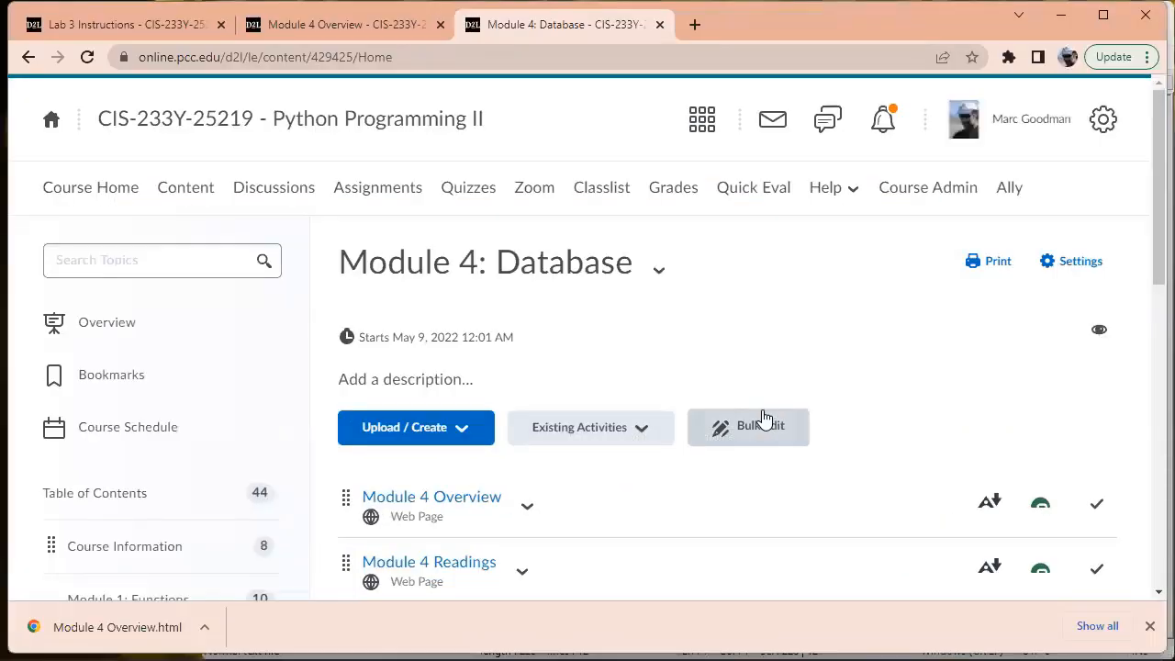
Load mongodb.com in a new tab, dismiss the chat popup and go to the Try Free sign-up page
click(695, 28)
click(680, 55)
text(myongodb.c)
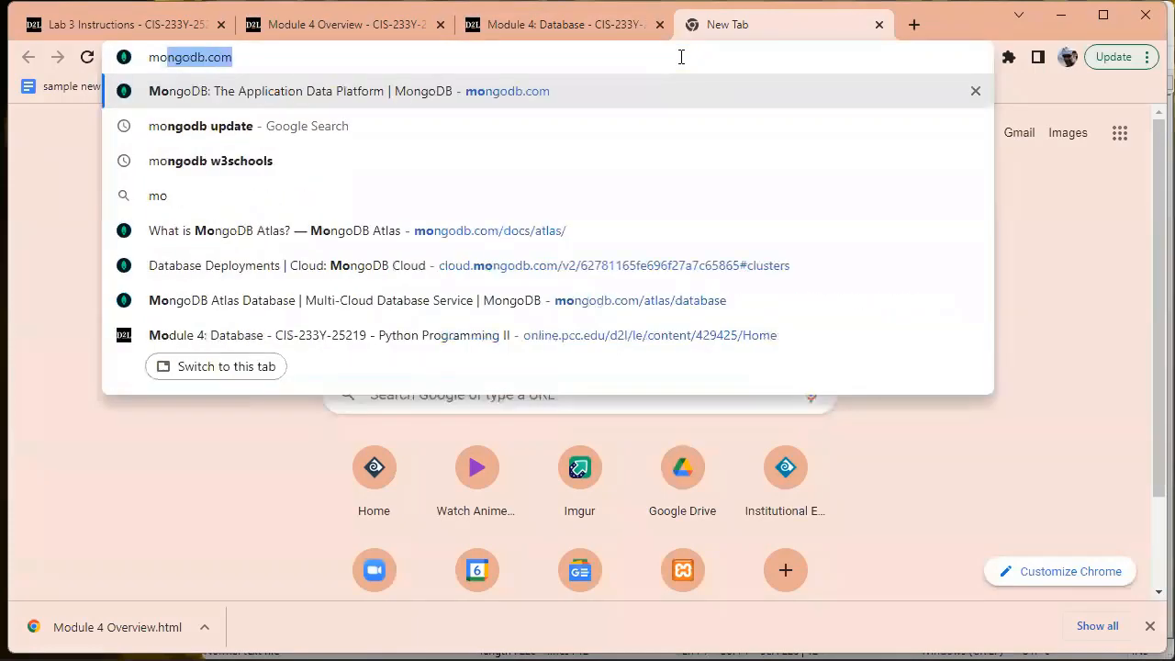
text(om)
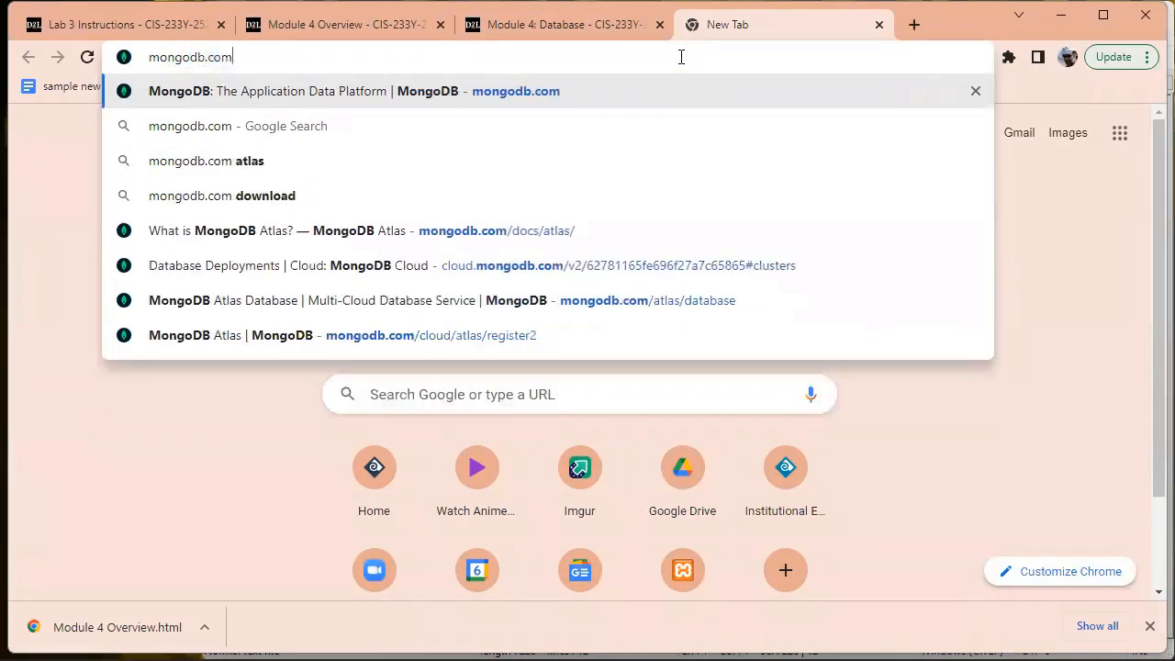
key(Return)
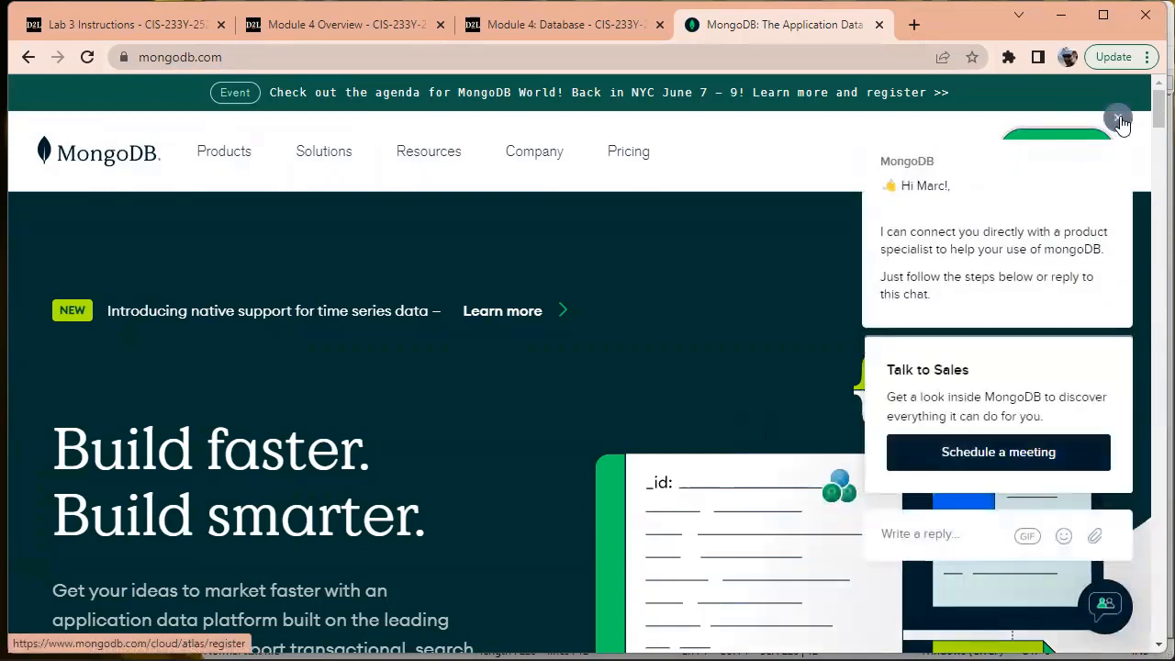
click(1118, 119)
click(1043, 147)
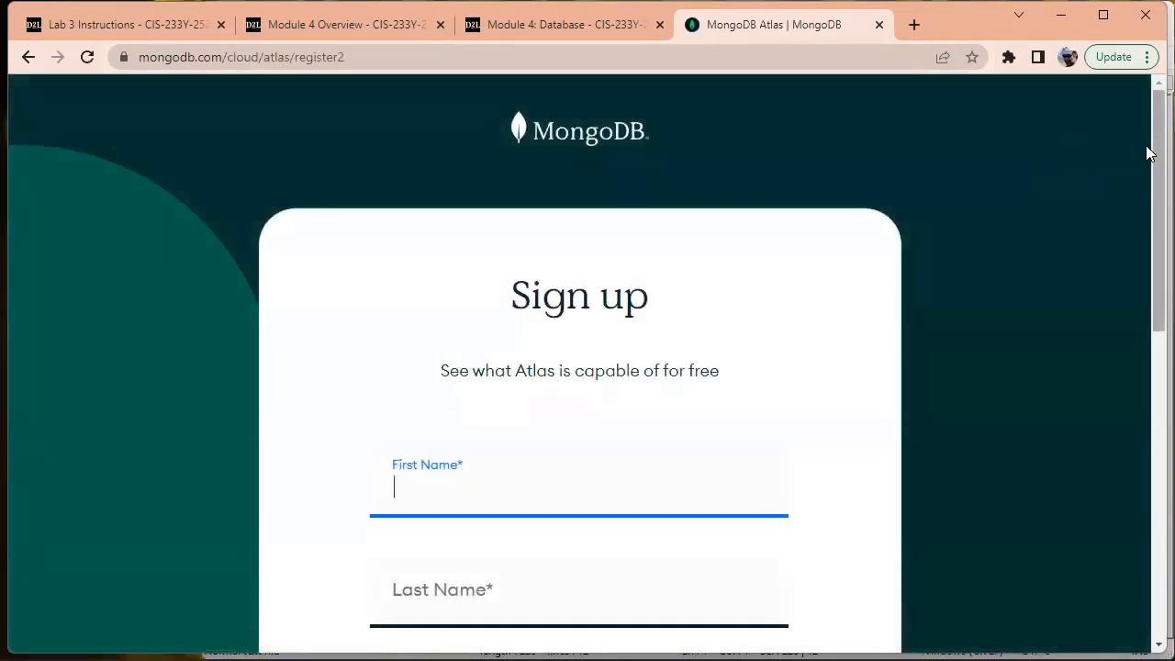
Enter your first and last name, company PCC and your e-mail address in the sign-up form
scroll(1148, 197, down, 2)
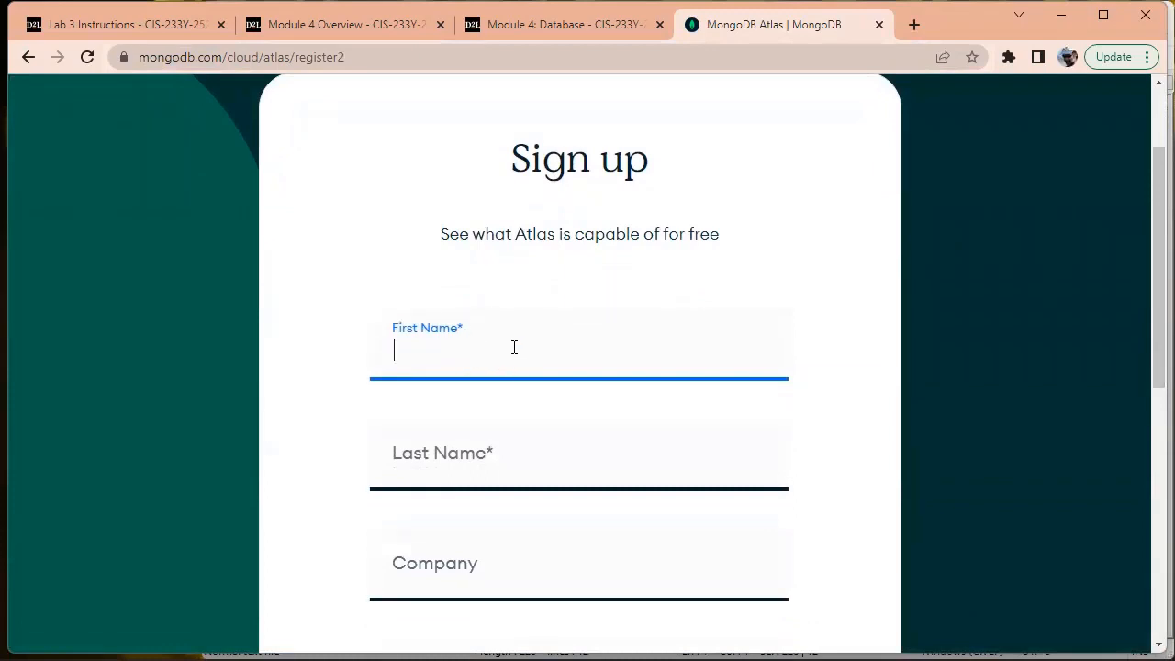
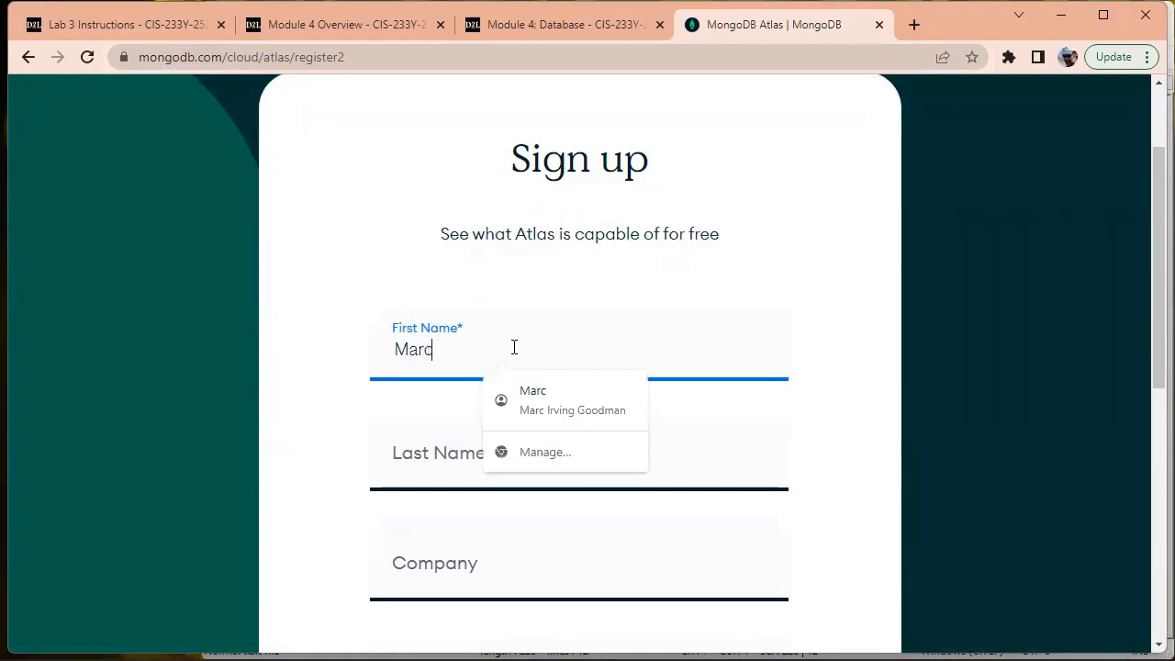
key(Tab)
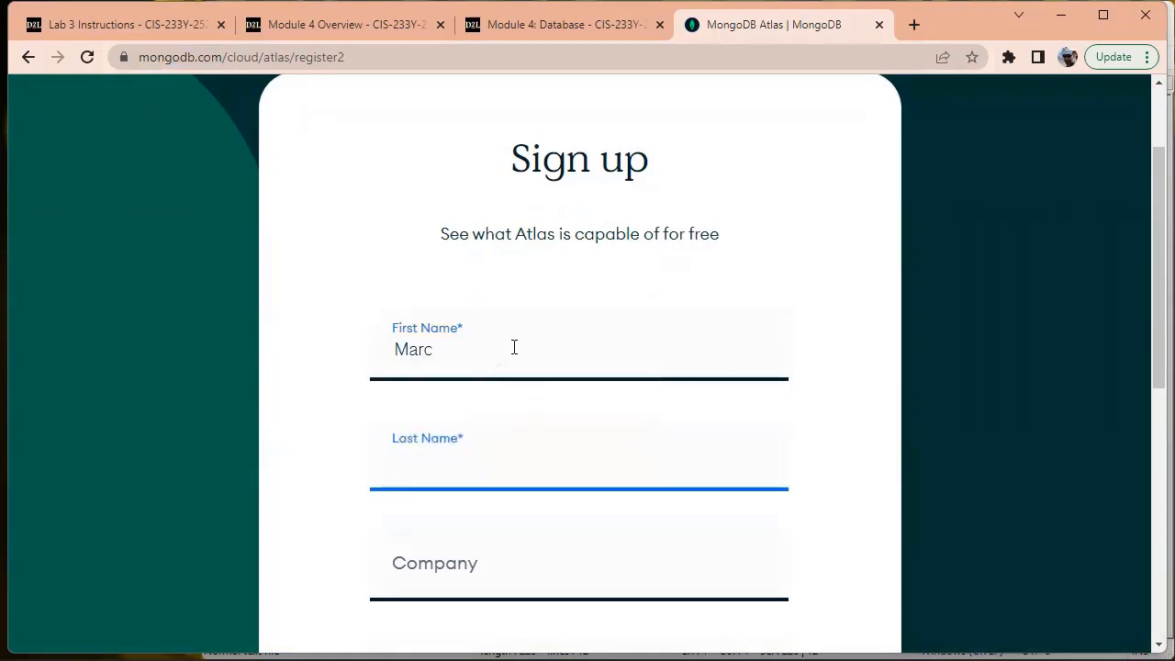
key(Tab)
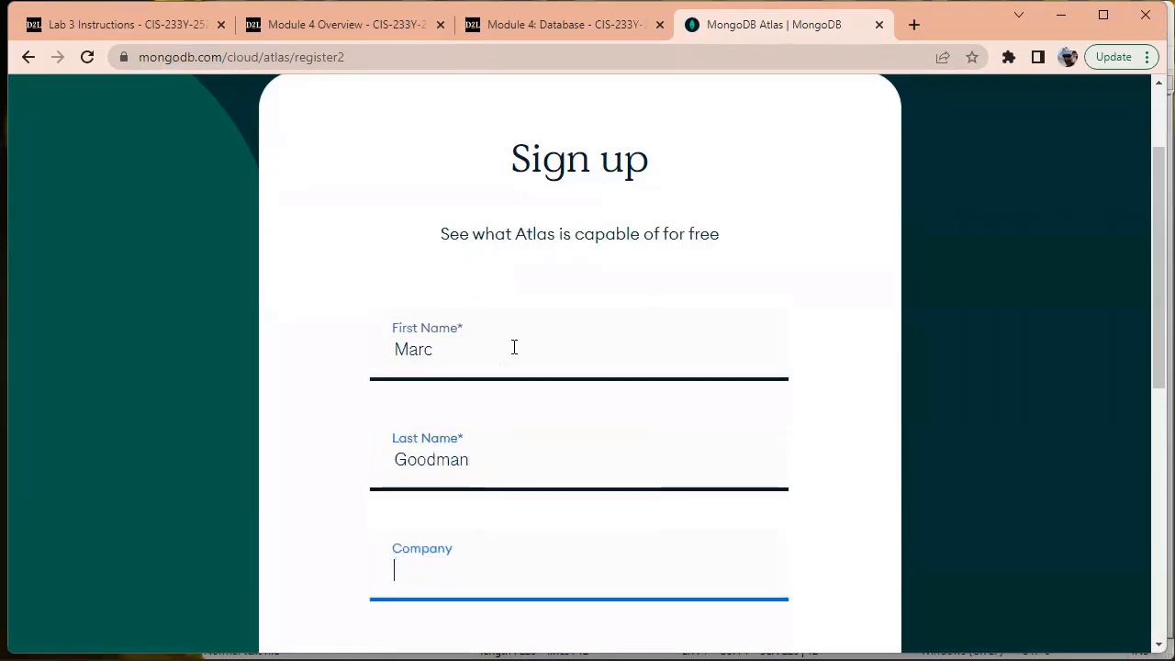
text(PCC)
key(Tab)
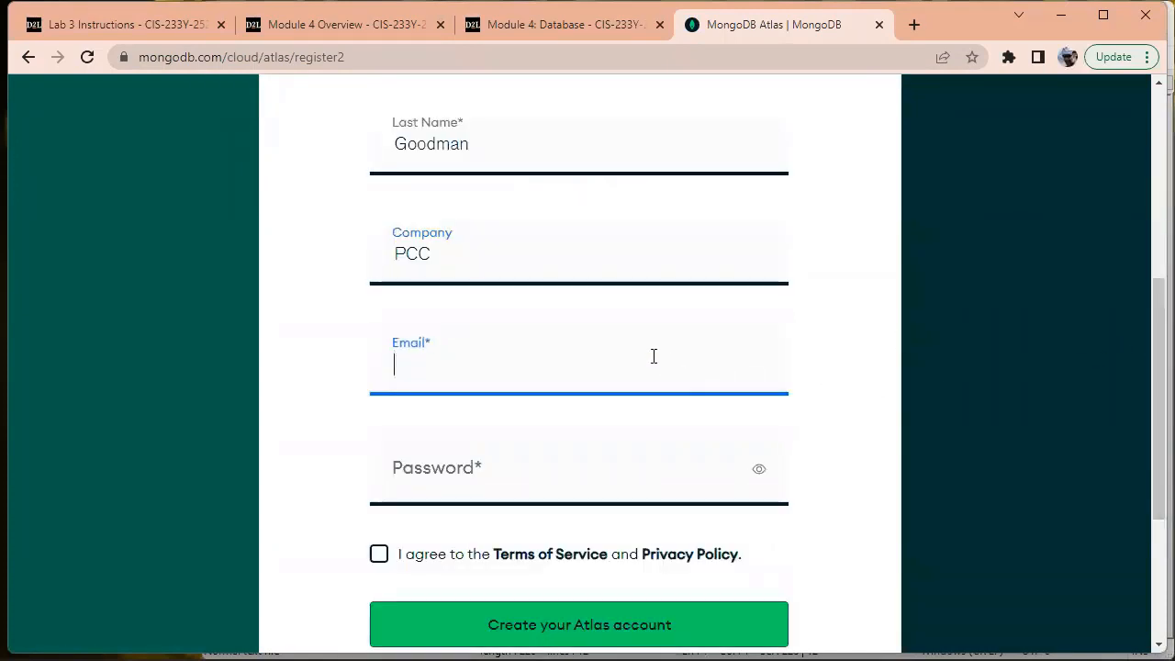
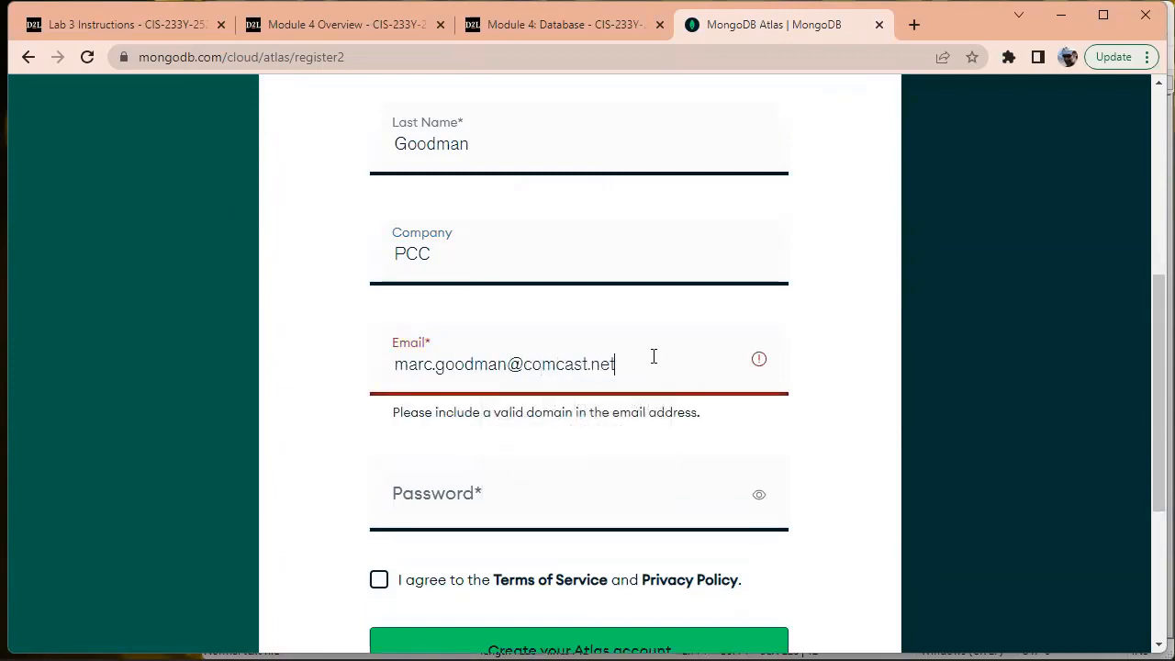
Enter the account password, accept the Terms of Service and create the Atlas account
key(Tab)
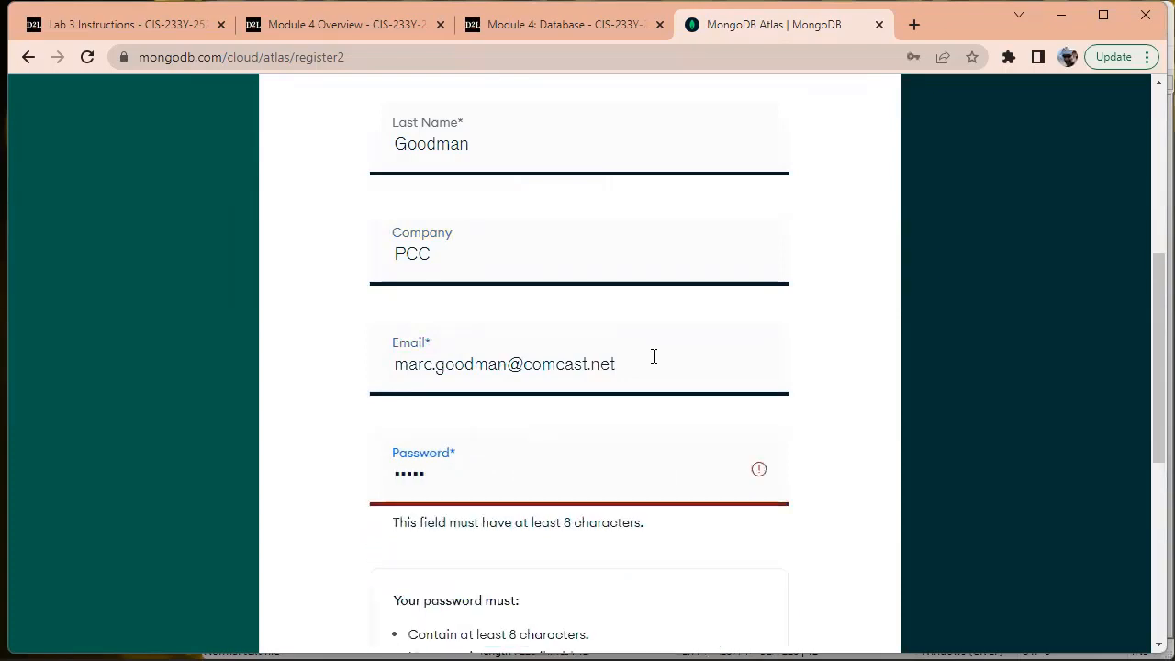
key(BackSpace)
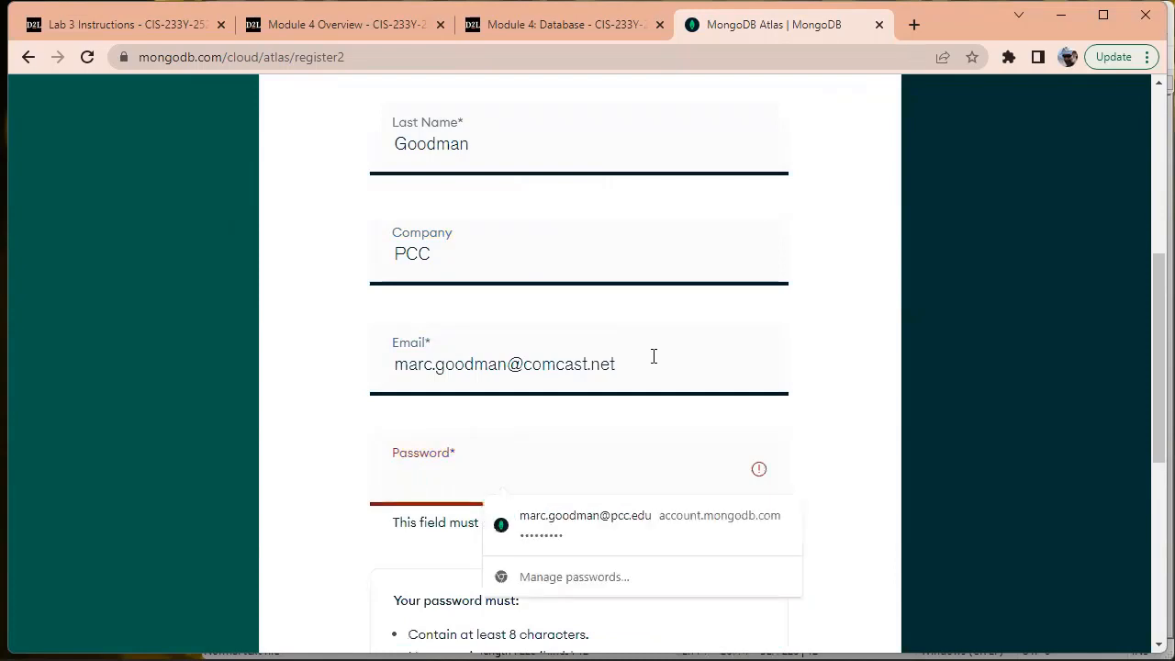
text(***)
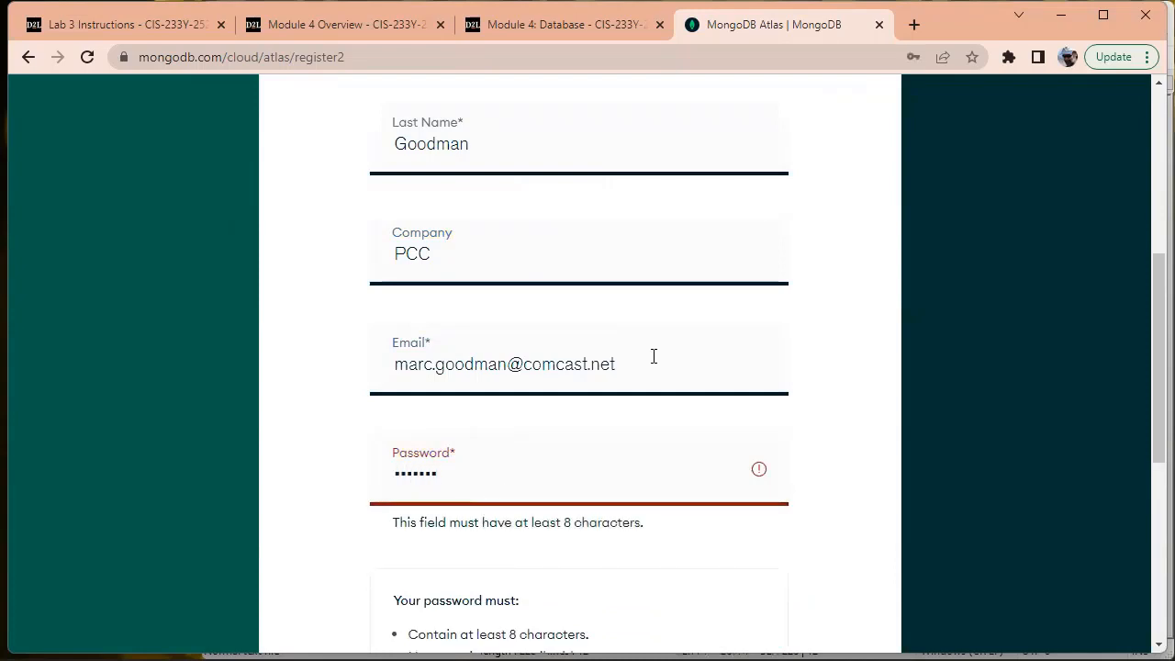
text(*)
key(Tab)
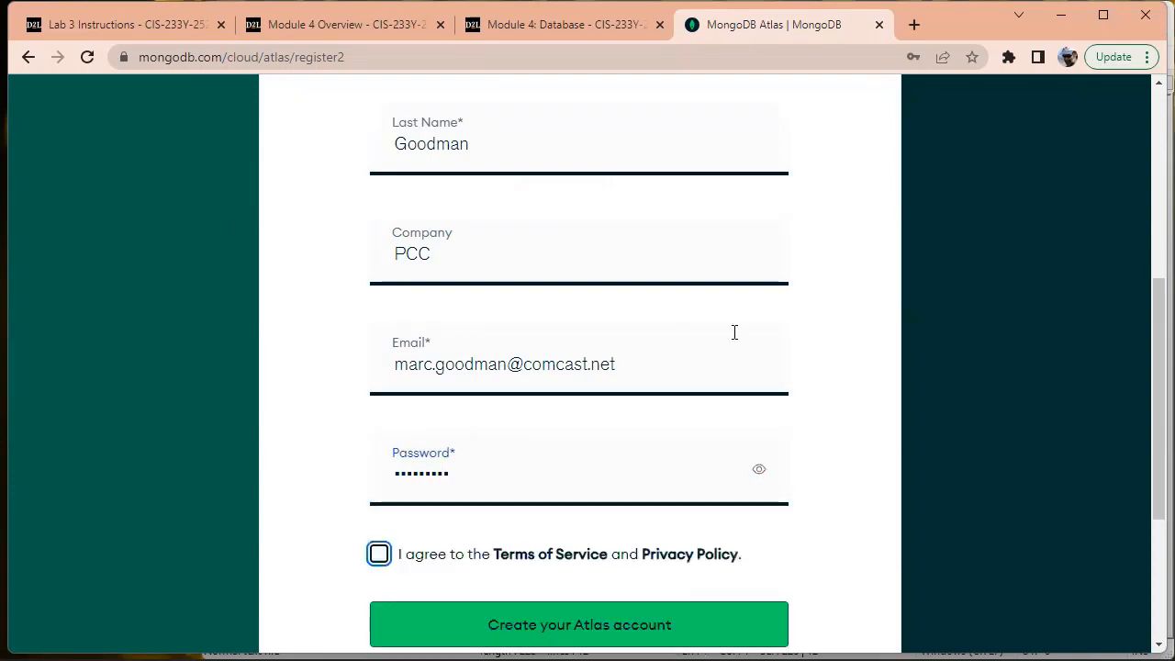
click(380, 558)
scroll(1110, 560, down, 2)
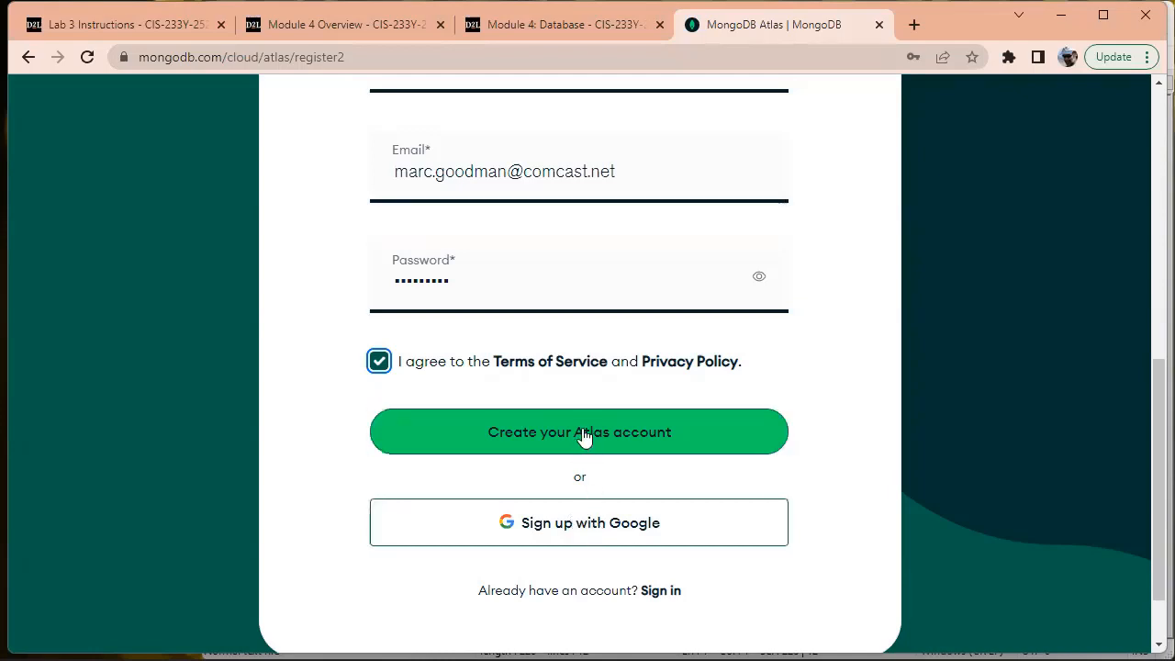
click(581, 427)
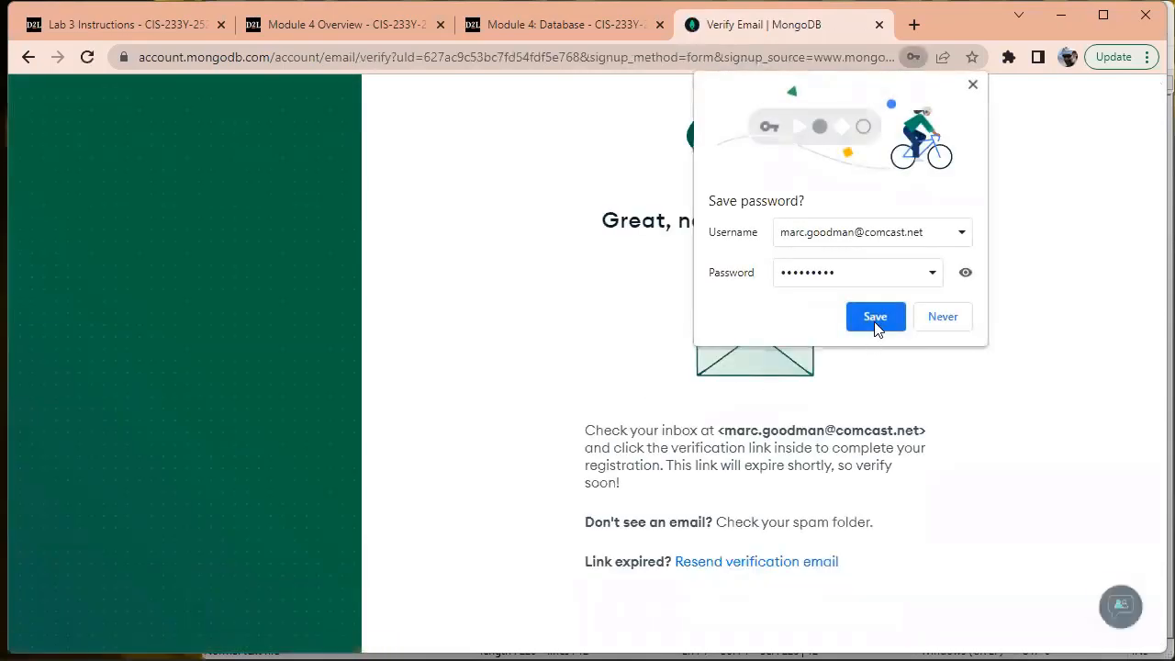
Save the new password in Chrome and switch to Thunderbird
click(876, 316)
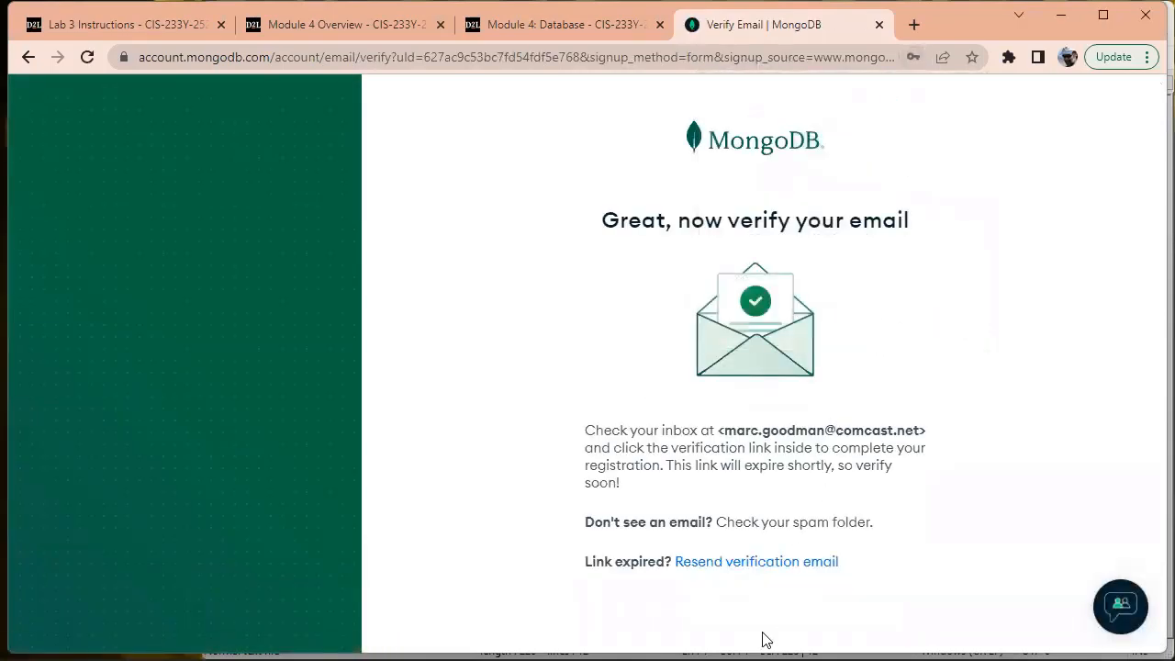
click(613, 633)
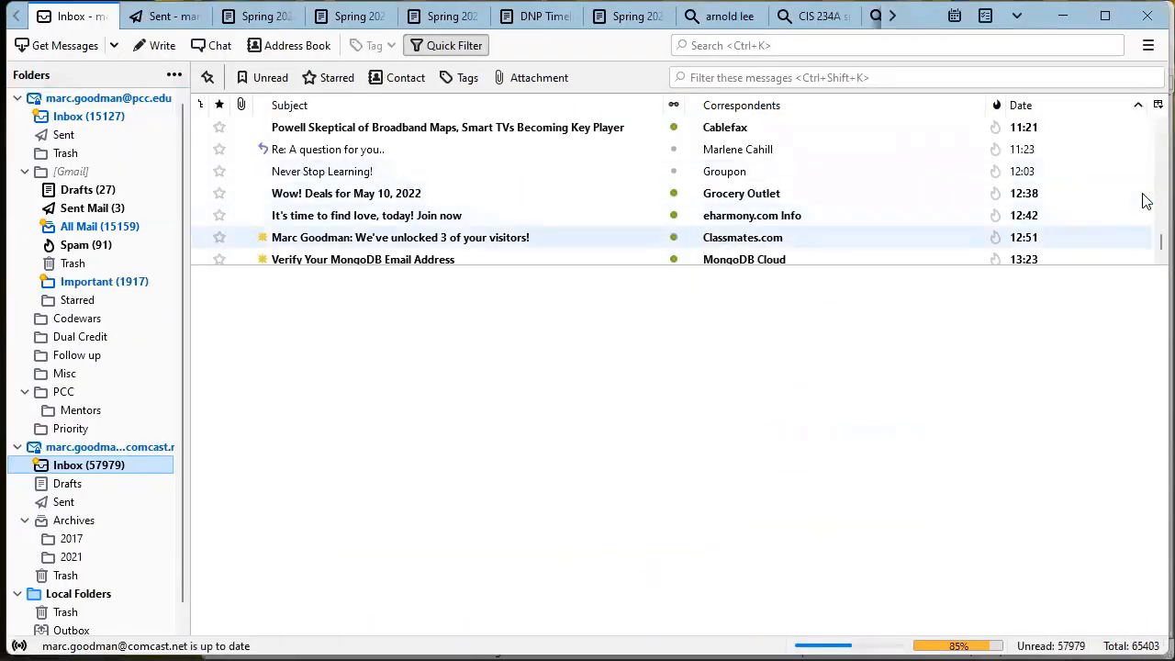
Open the 'Verify Your MongoDB Email Address' message and follow its Verify Email link
scroll(1154, 245, down, 1)
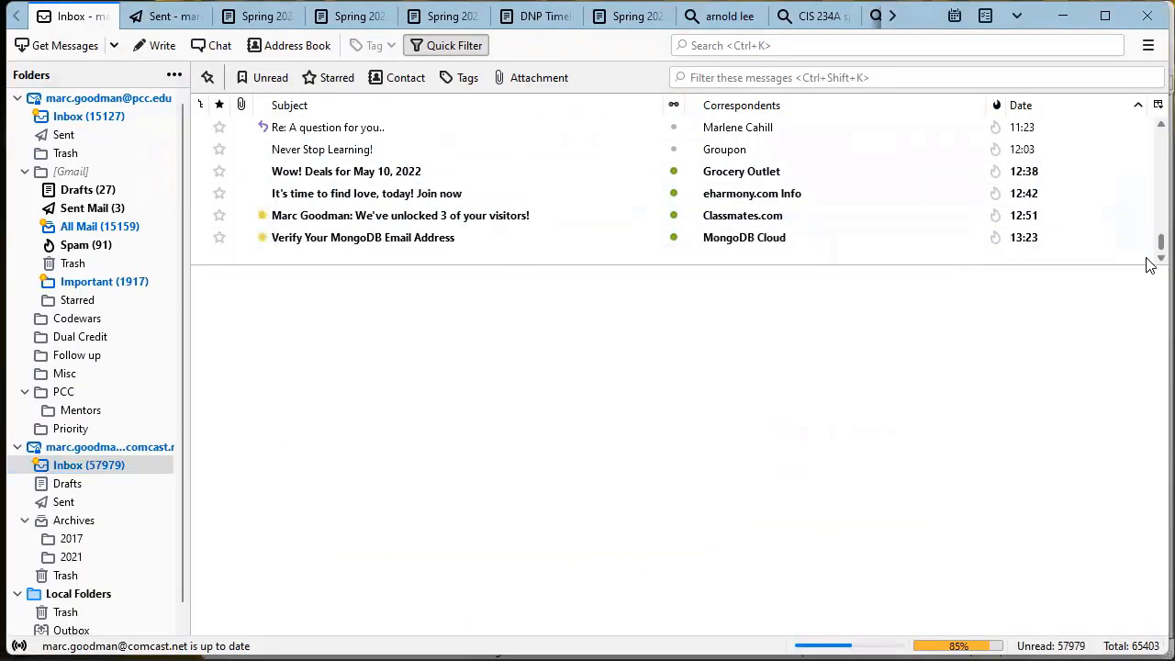
click(434, 238)
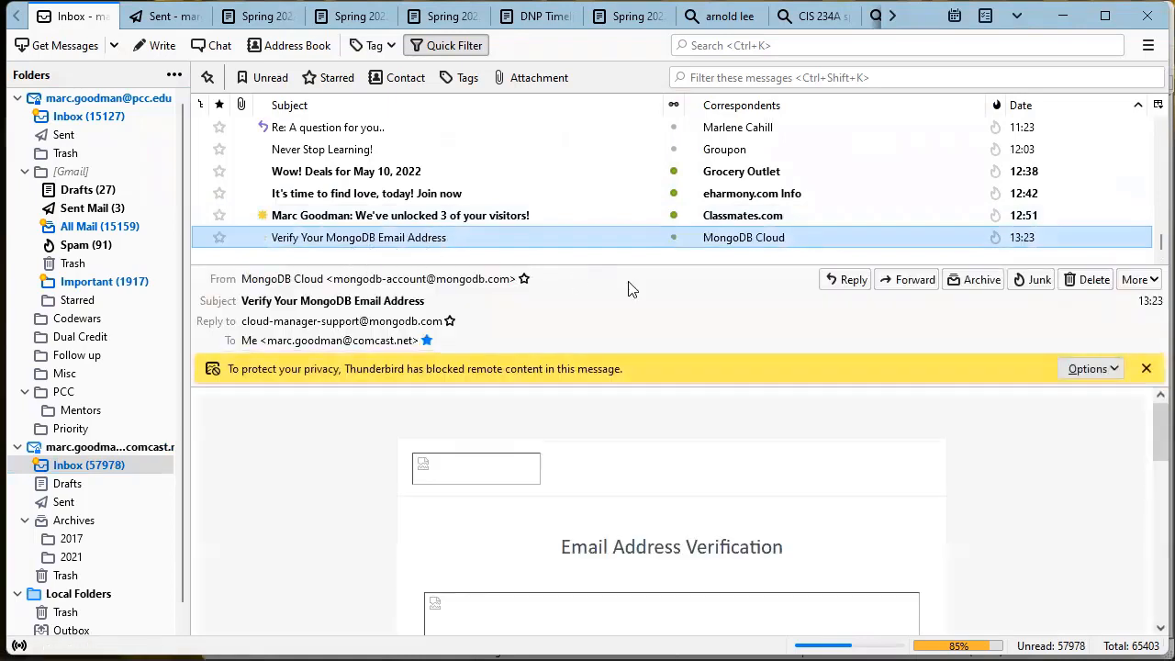
drag(1149, 427, 1151, 541)
click(641, 500)
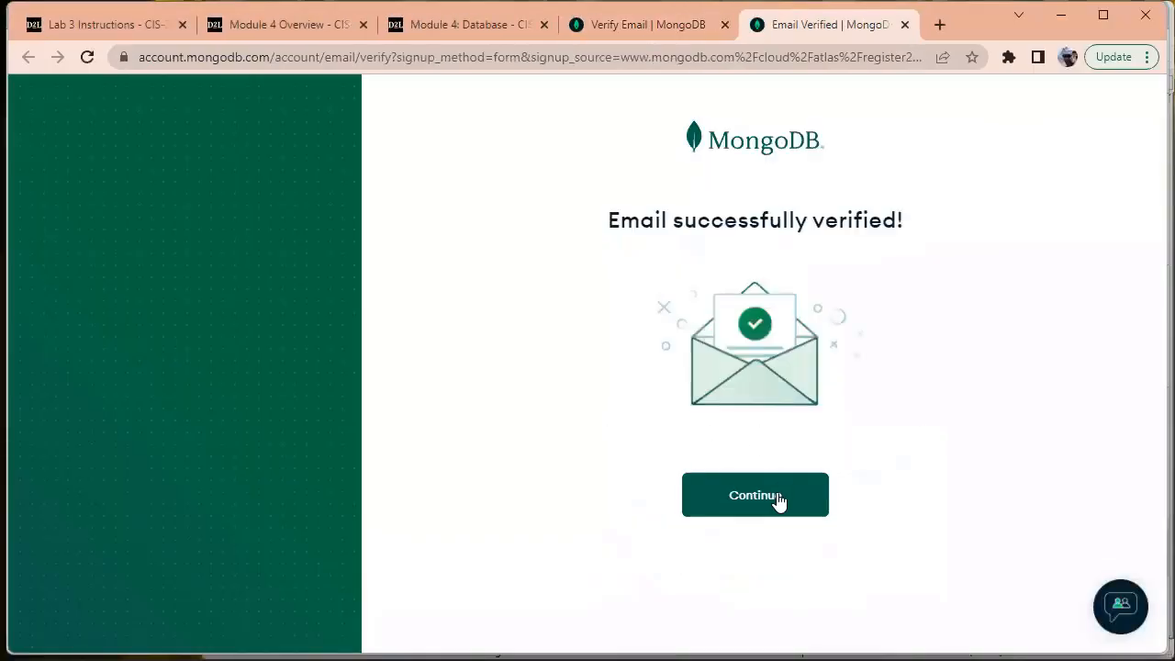
Continue from the 'Email successfully verified' page to the Atlas welcome page
click(777, 496)
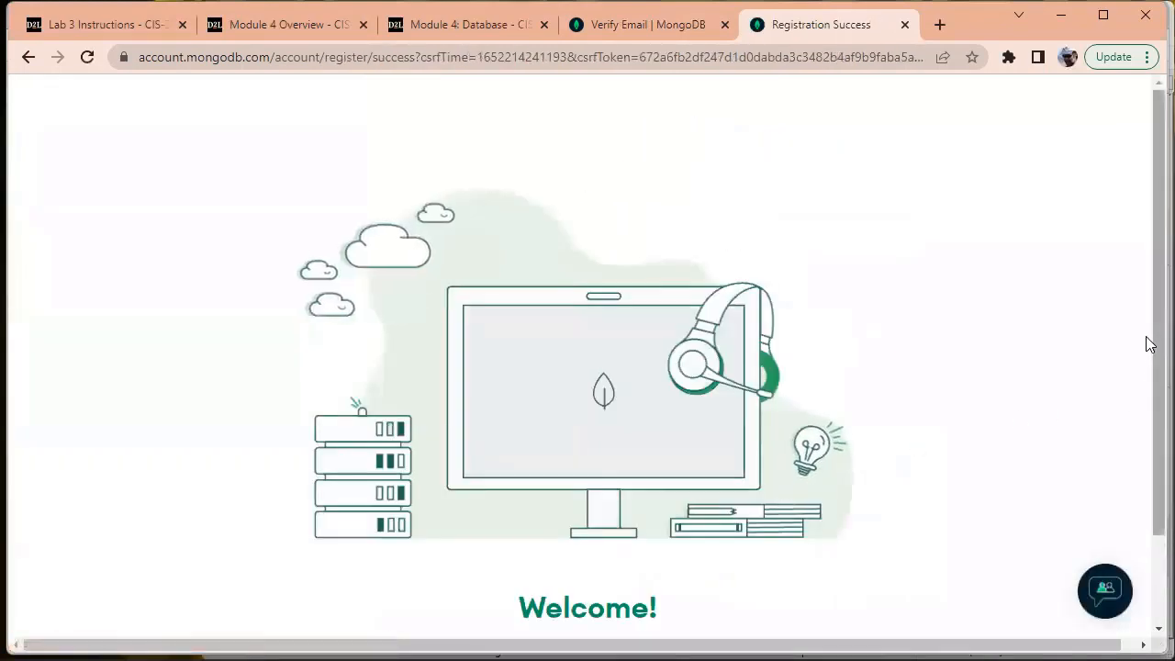
drag(1147, 345, 1146, 468)
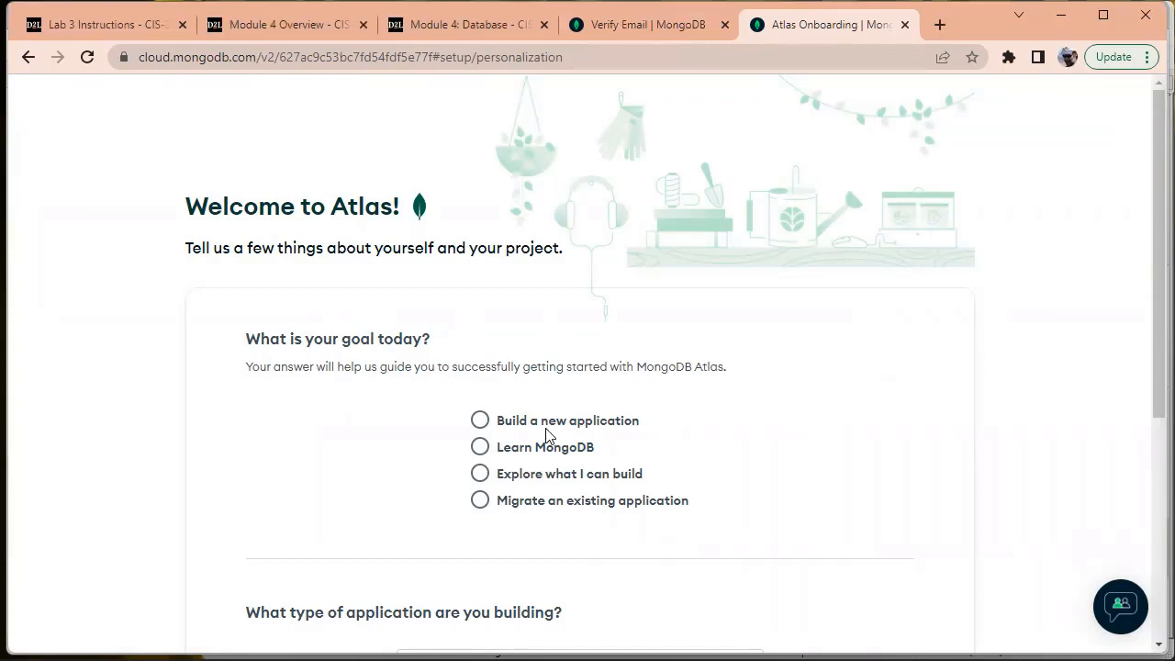
Choose Learn MongoDB as the goal, Other as application type, with 'Lab' as description
click(480, 447)
drag(1149, 373, 1147, 527)
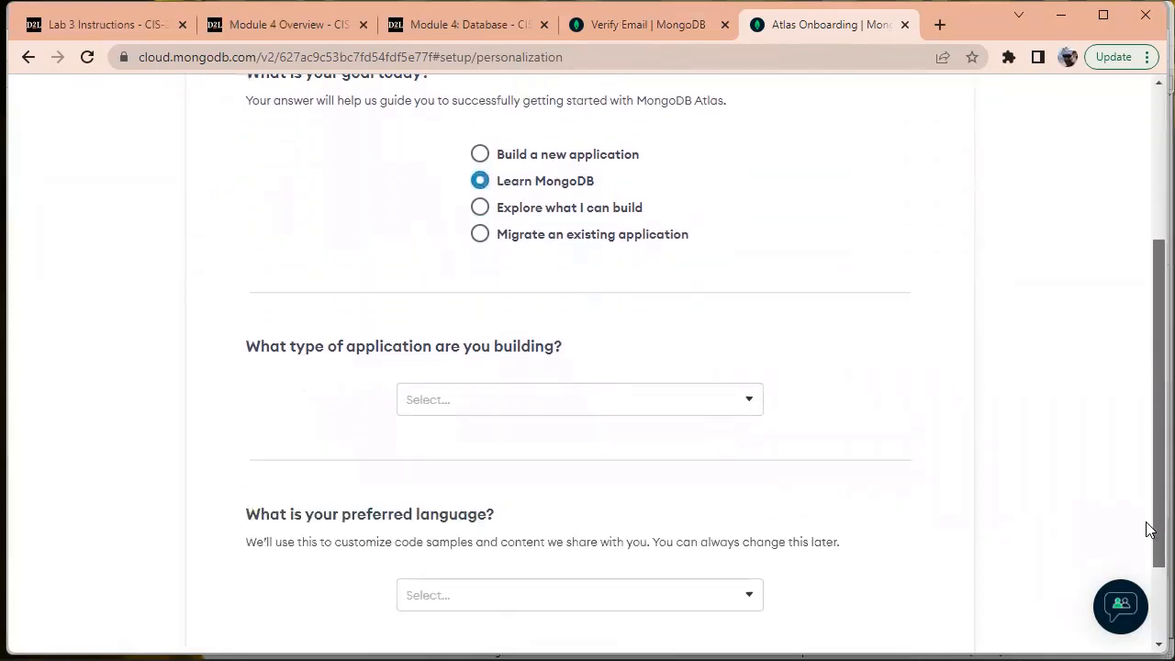
click(753, 401)
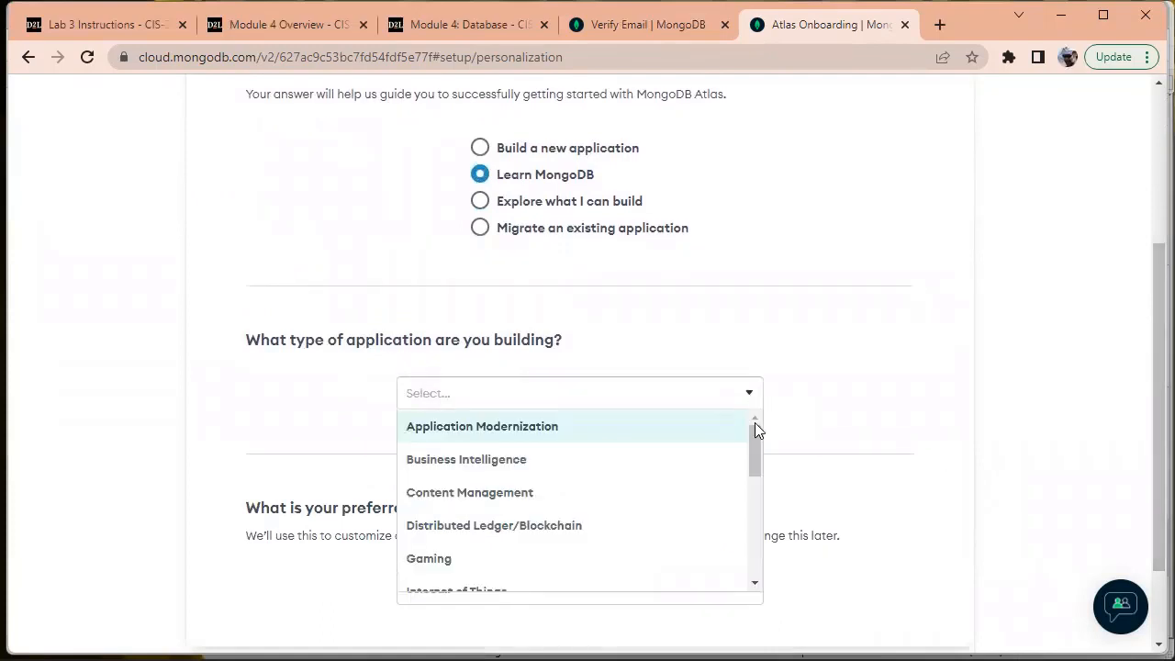
drag(755, 428, 769, 540)
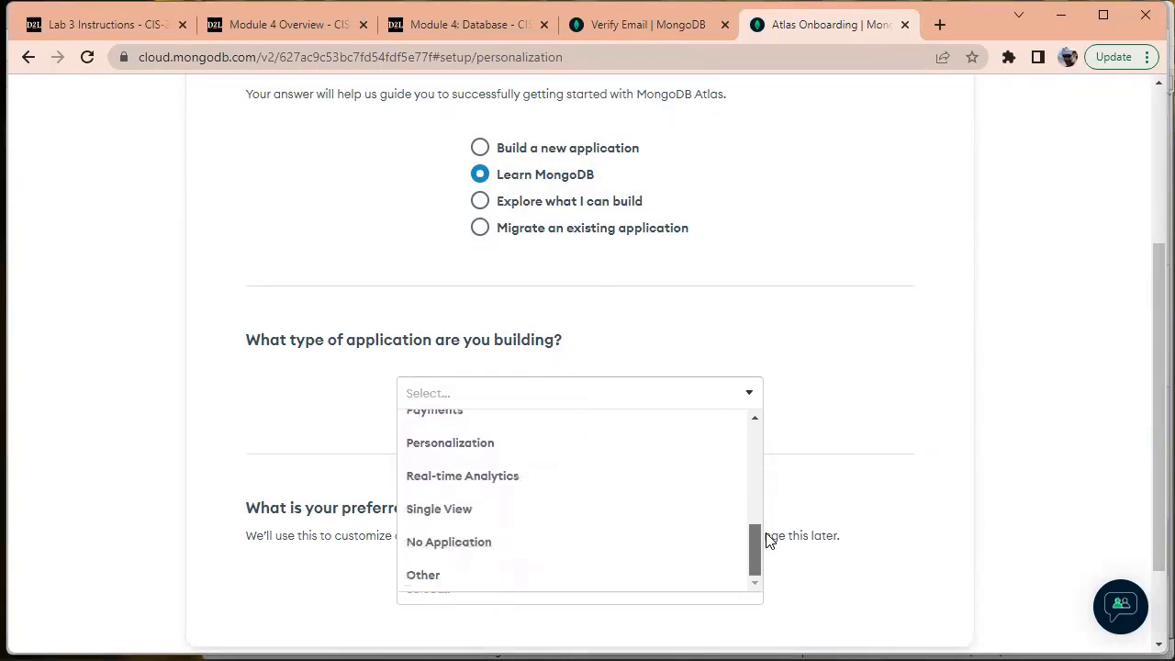
click(539, 574)
click(537, 452)
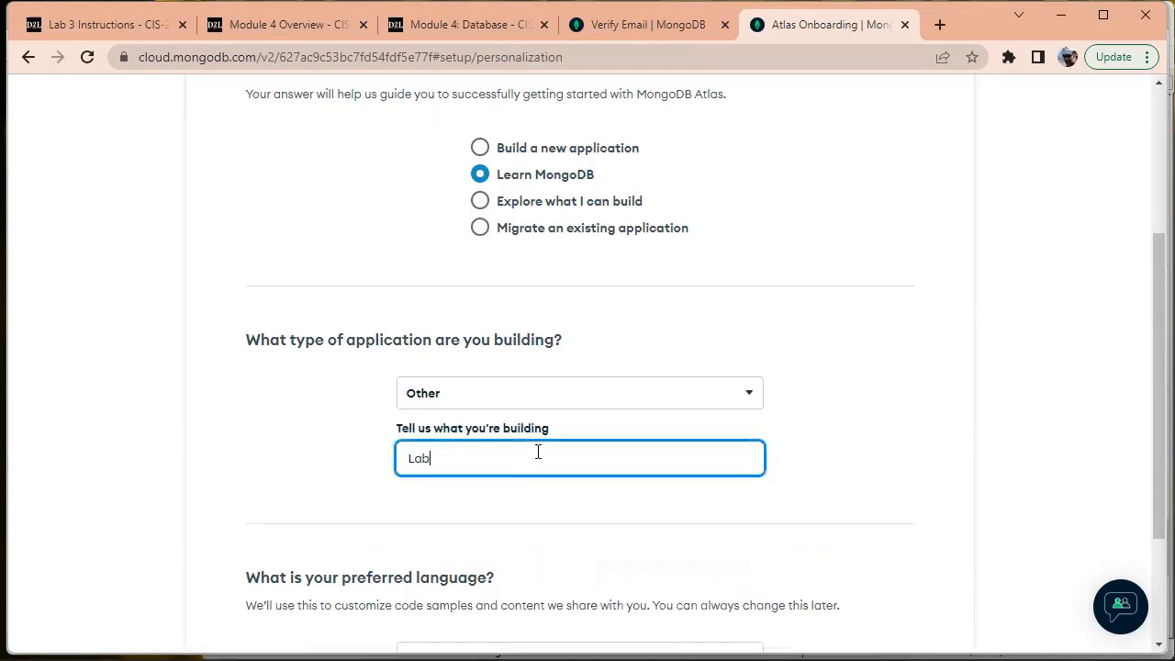
key(Tab)
Set Python as the preferred language and finish the questionnaire
drag(1156, 441, 1150, 517)
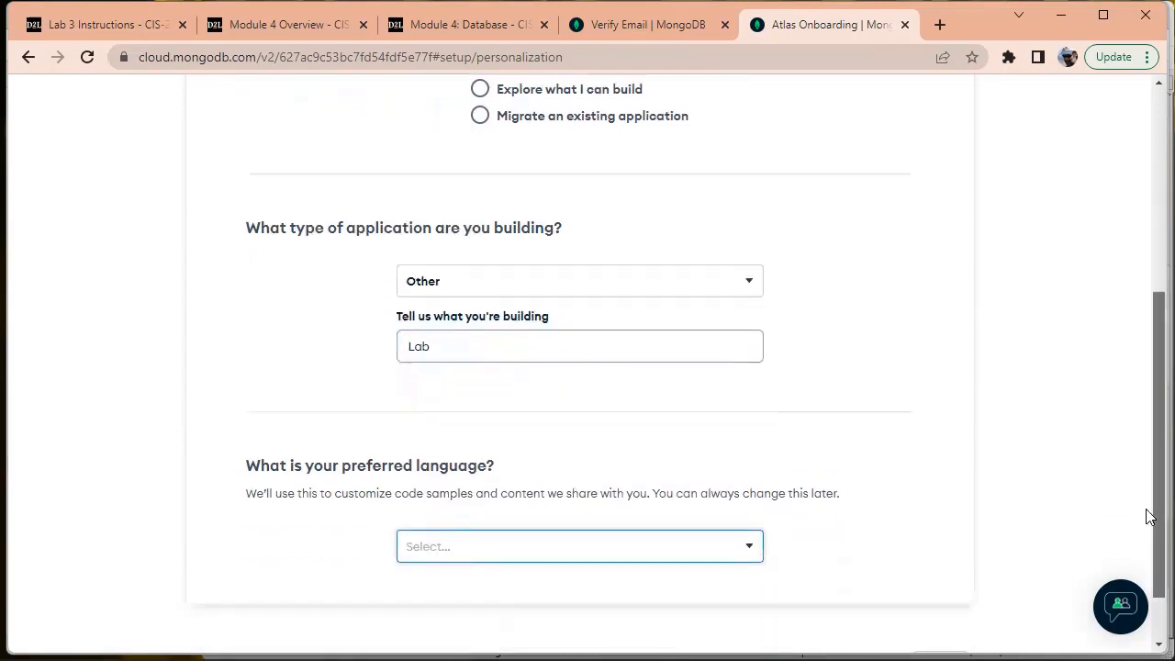
scroll(1150, 517, down, 1)
click(744, 548)
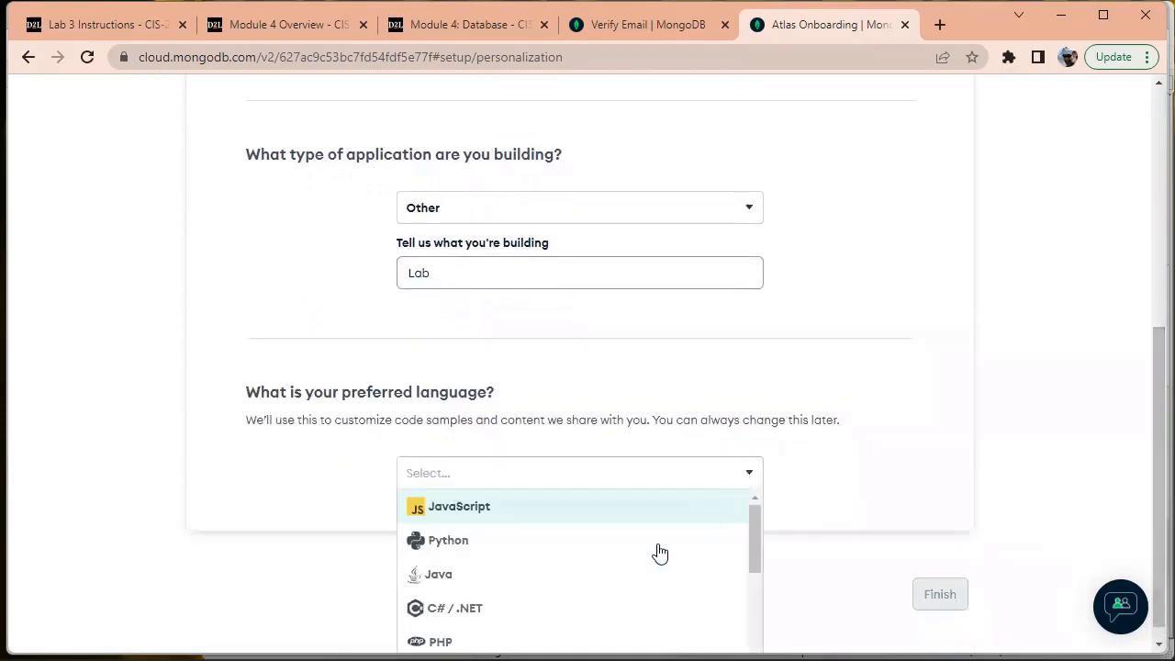
click(631, 549)
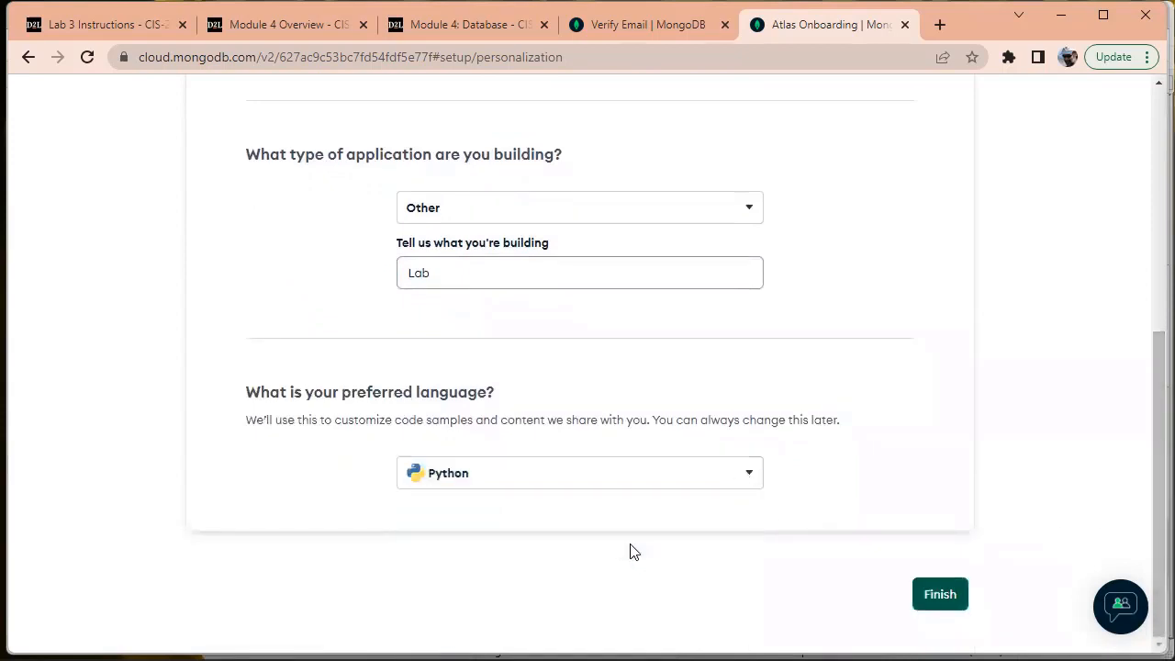
click(488, 477)
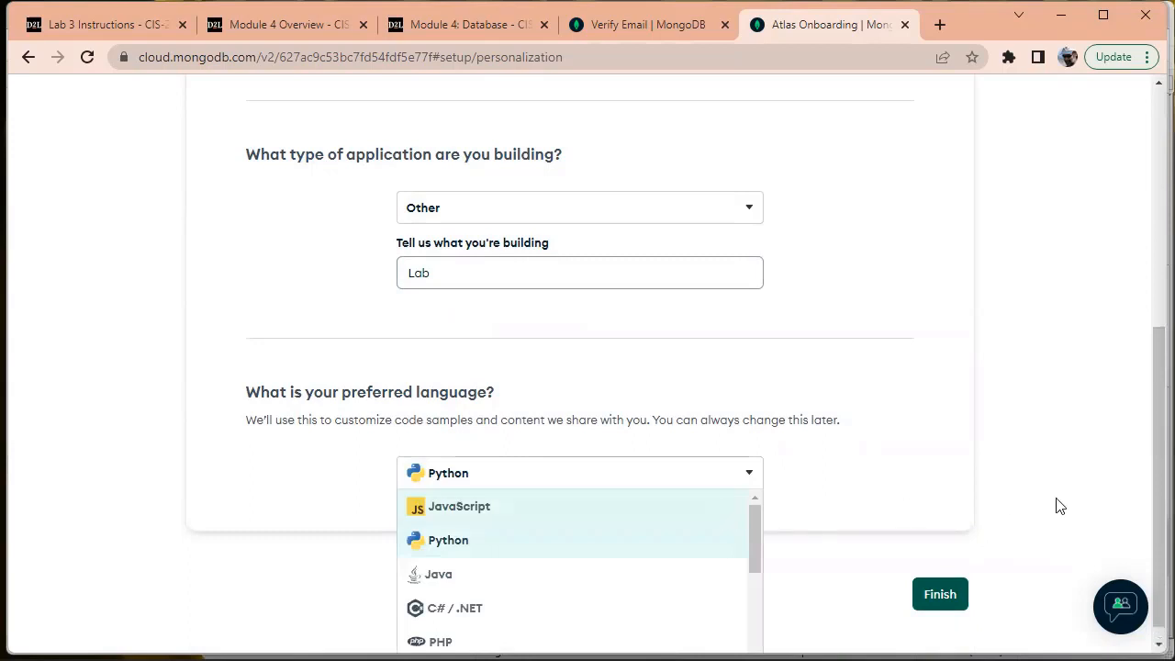
scroll(1155, 496, down, 1)
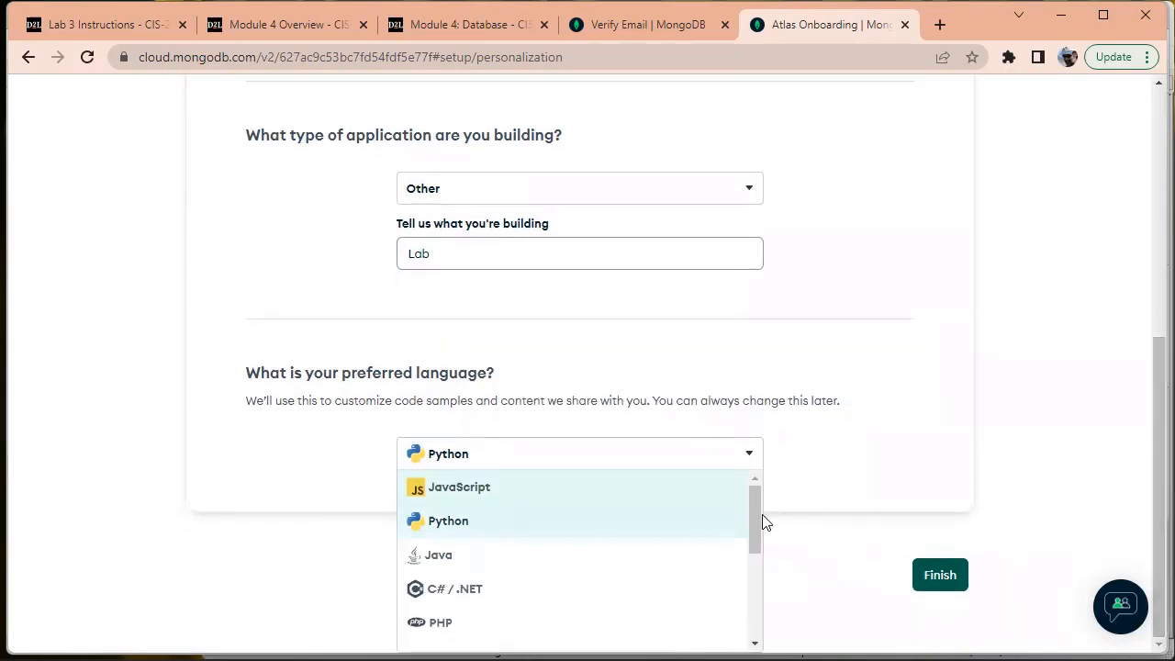
drag(761, 516, 785, 539)
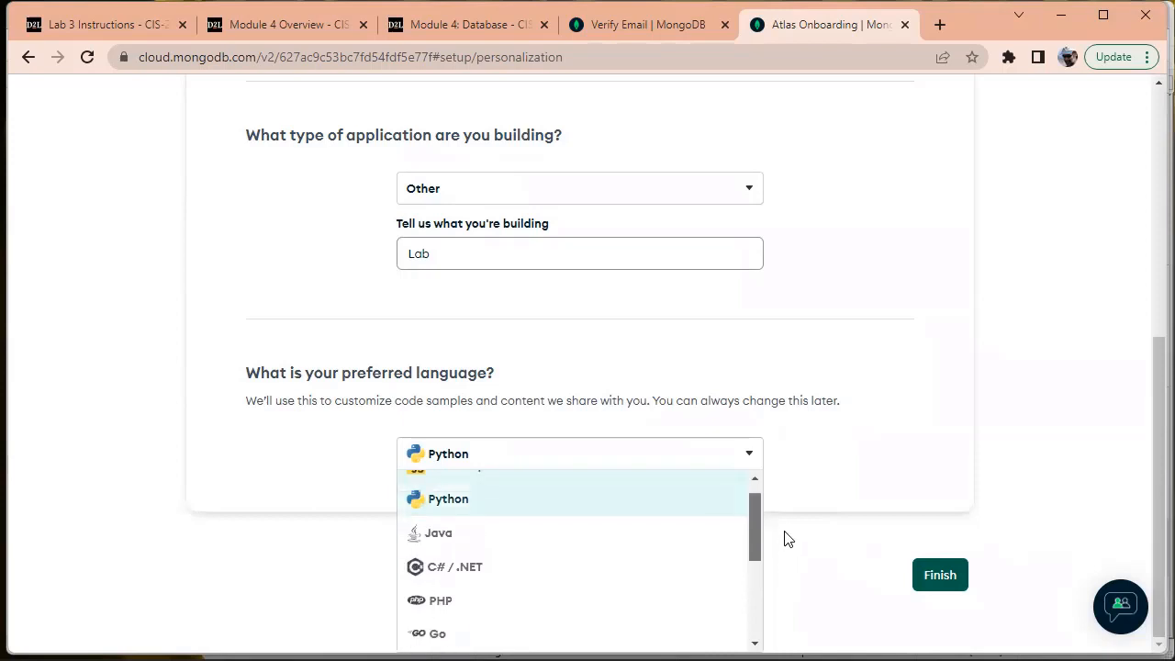
click(826, 542)
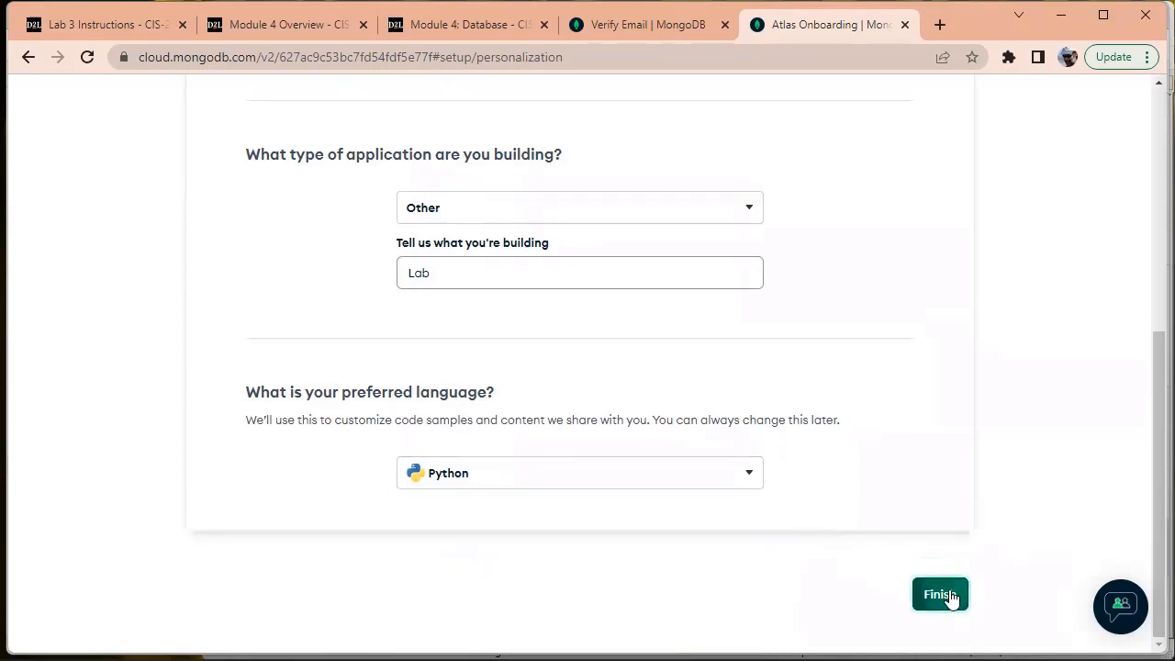
click(940, 595)
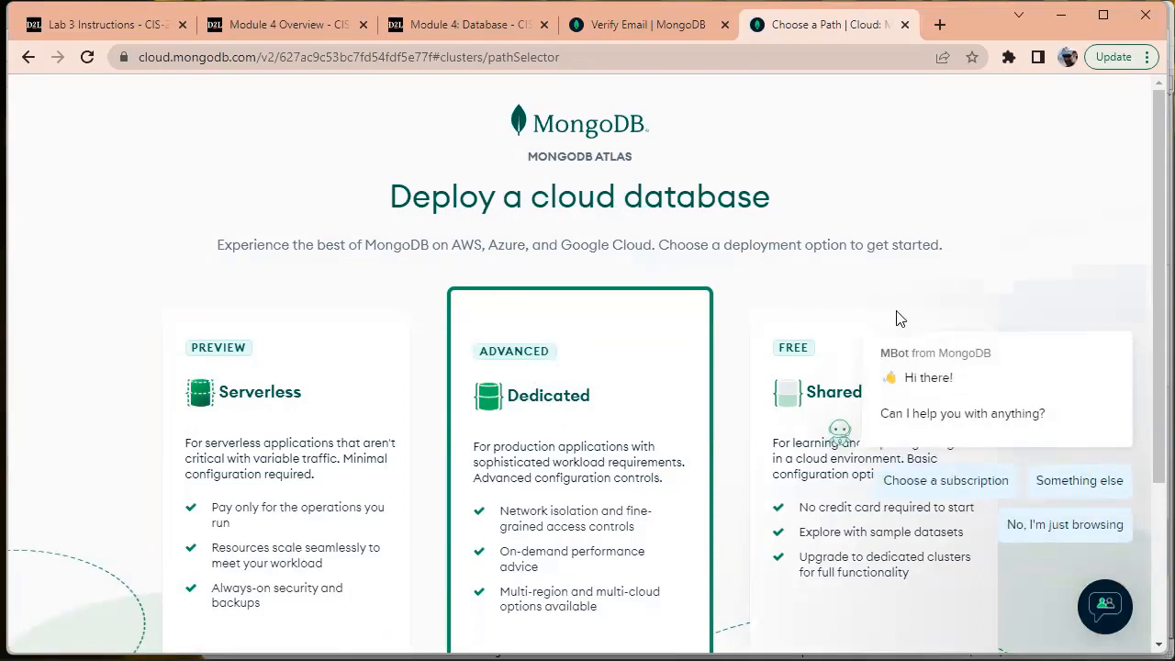
Select the FREE Shared deployment and create a Shared cluster, dismissing the MBot popup
click(796, 348)
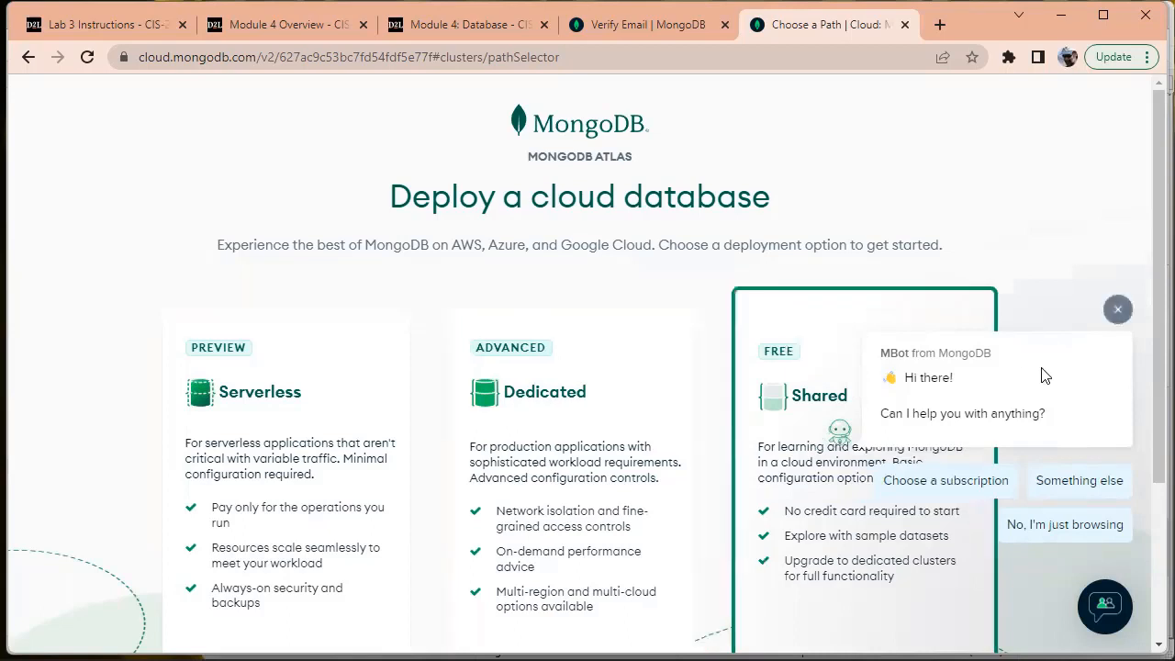
click(1118, 311)
drag(1155, 312, 1122, 427)
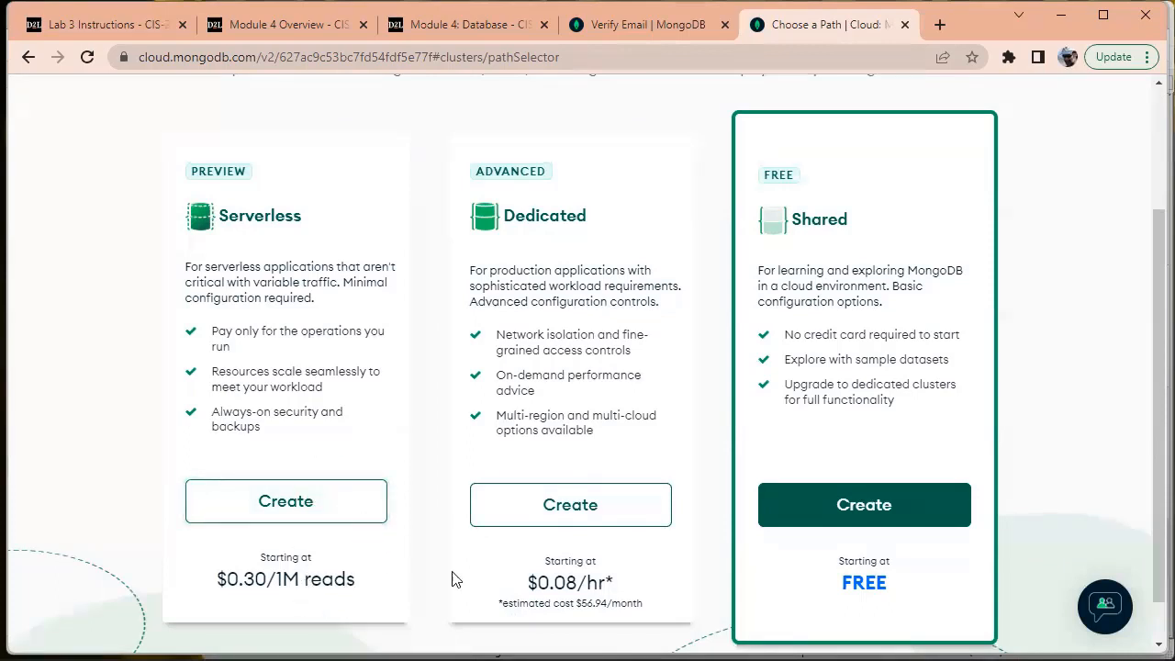
click(868, 507)
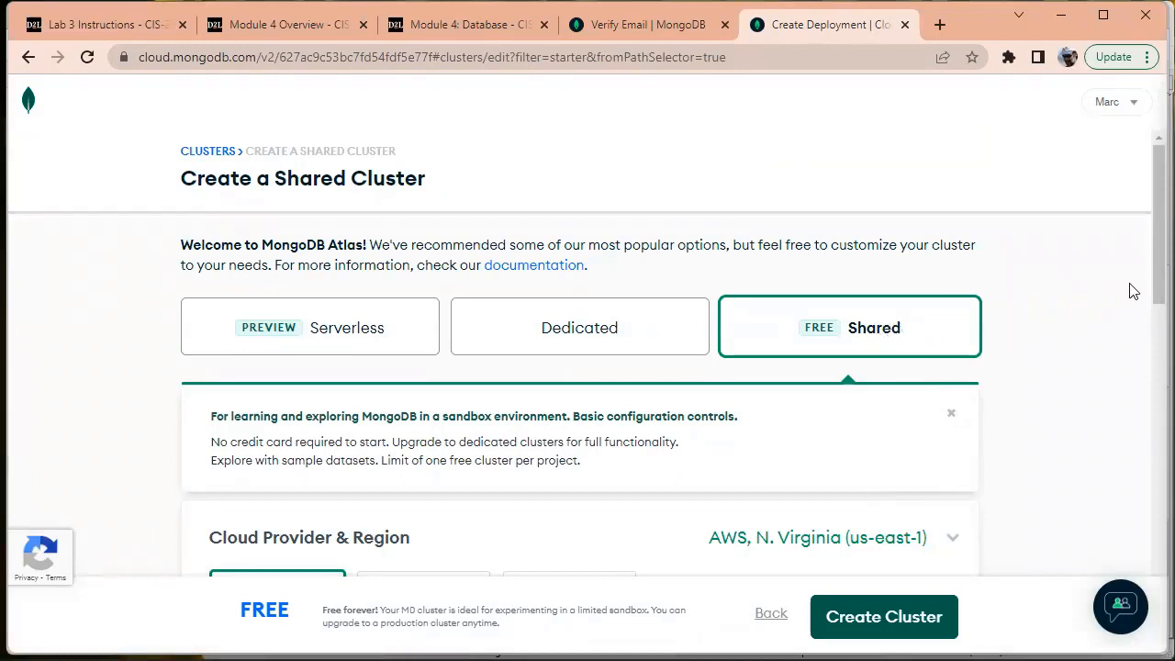
Choose AWS Oregon (us-west-2) as the cluster region
drag(1147, 230, 1145, 339)
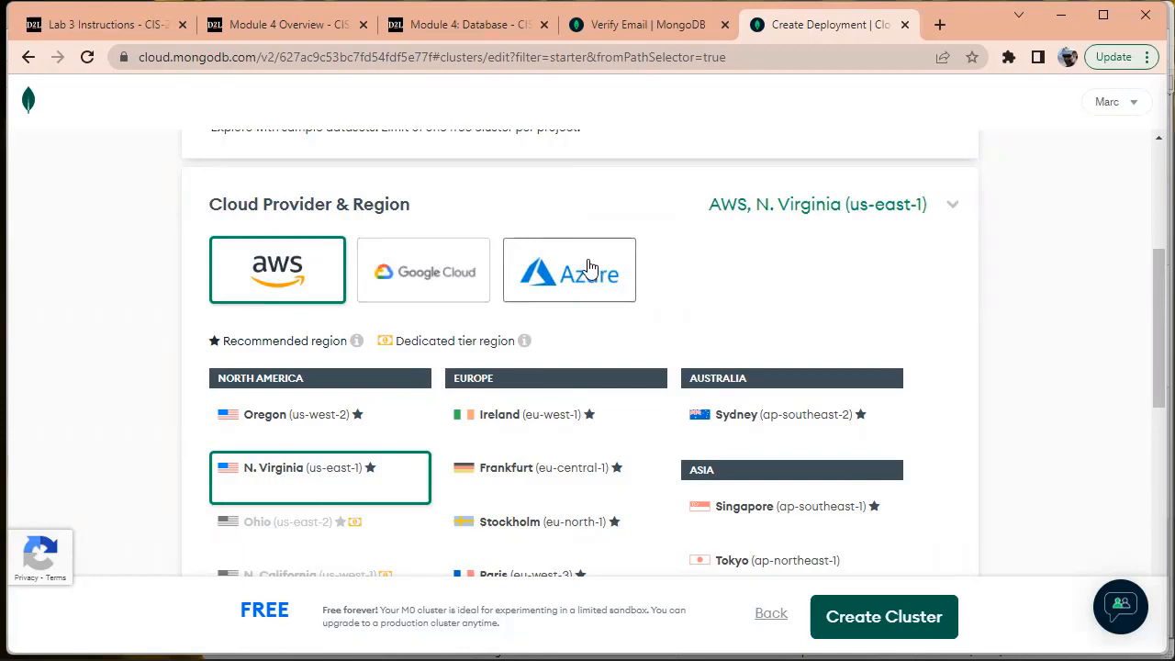
click(291, 420)
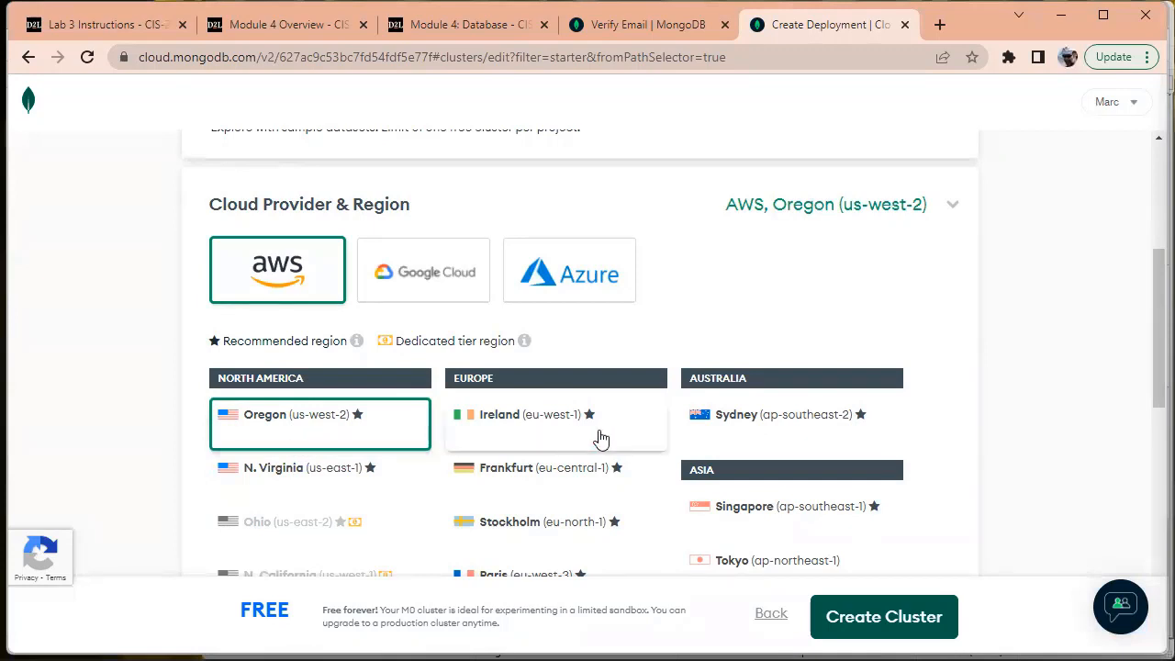
scroll(1014, 375, down, 1)
scroll(1013, 375, down, 3)
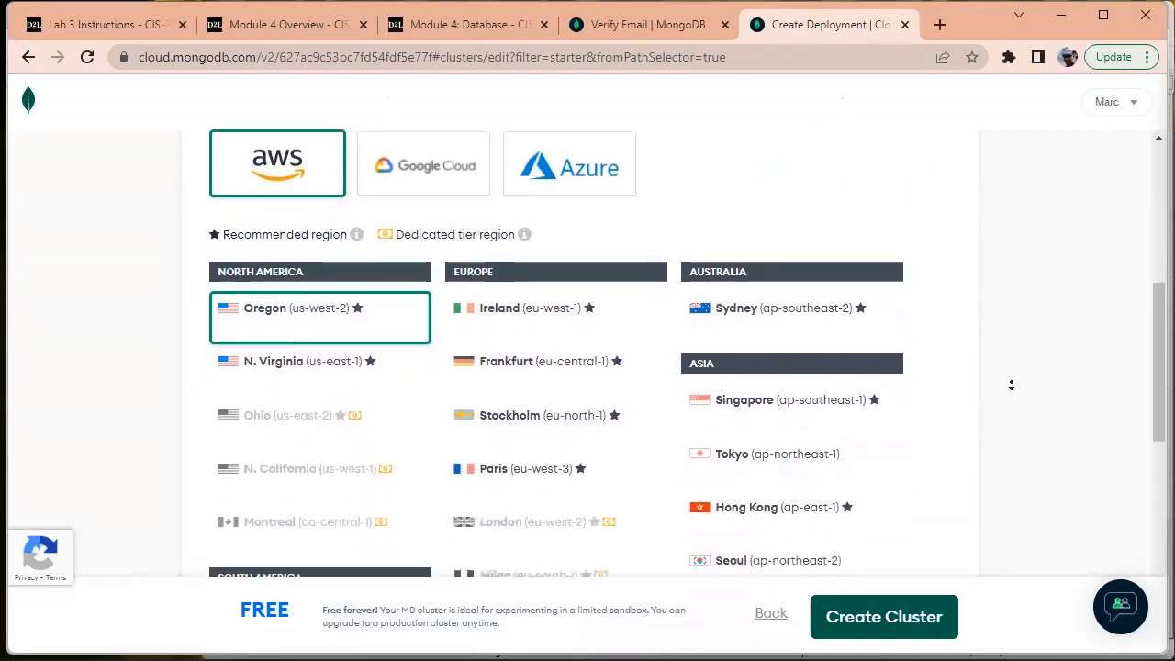
scroll(1069, 358, down, 4)
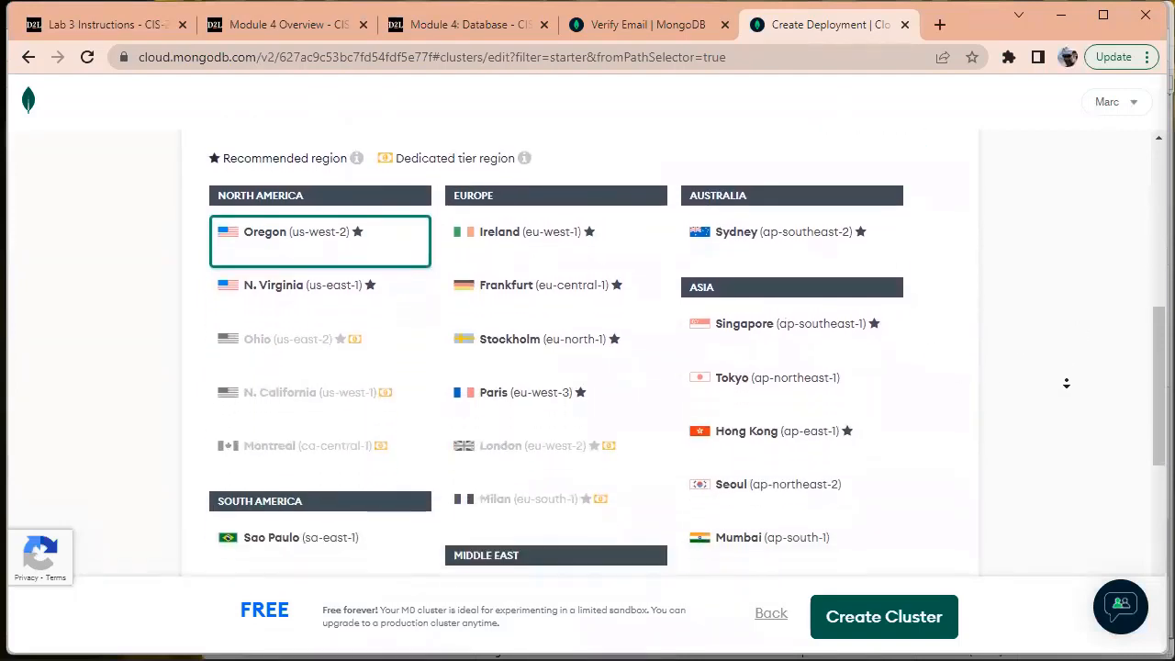
scroll(1064, 386, down, 3)
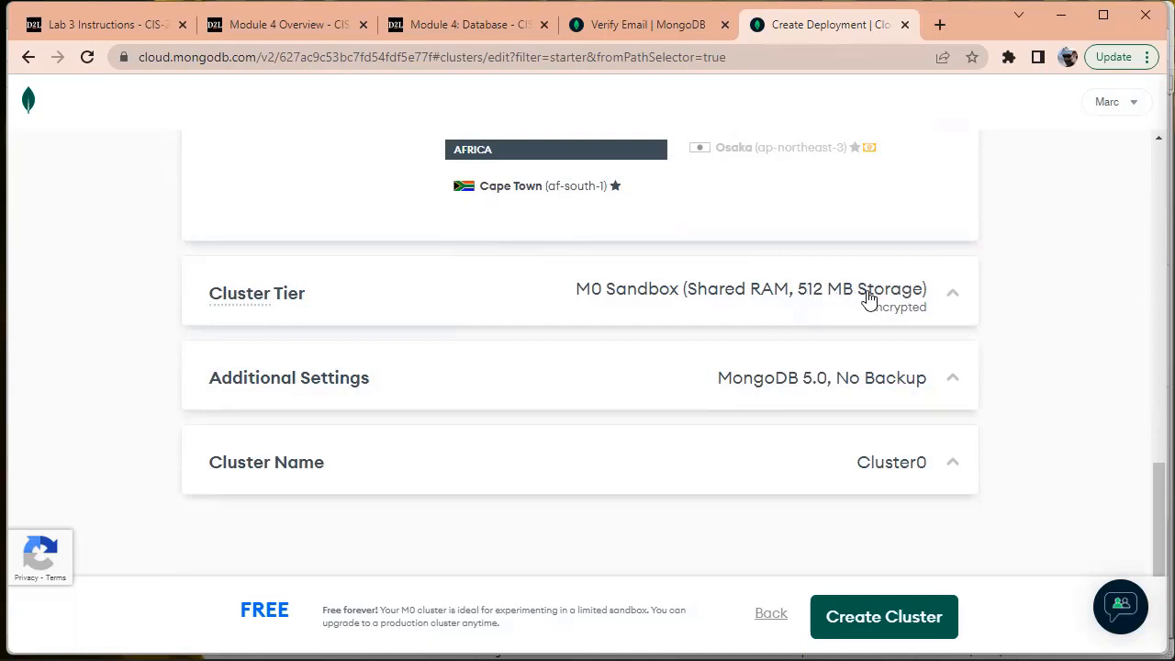
Check the tier is M0 Sandbox, glance at Additional Settings, and expand Cluster Name (Cluster0)
click(951, 293)
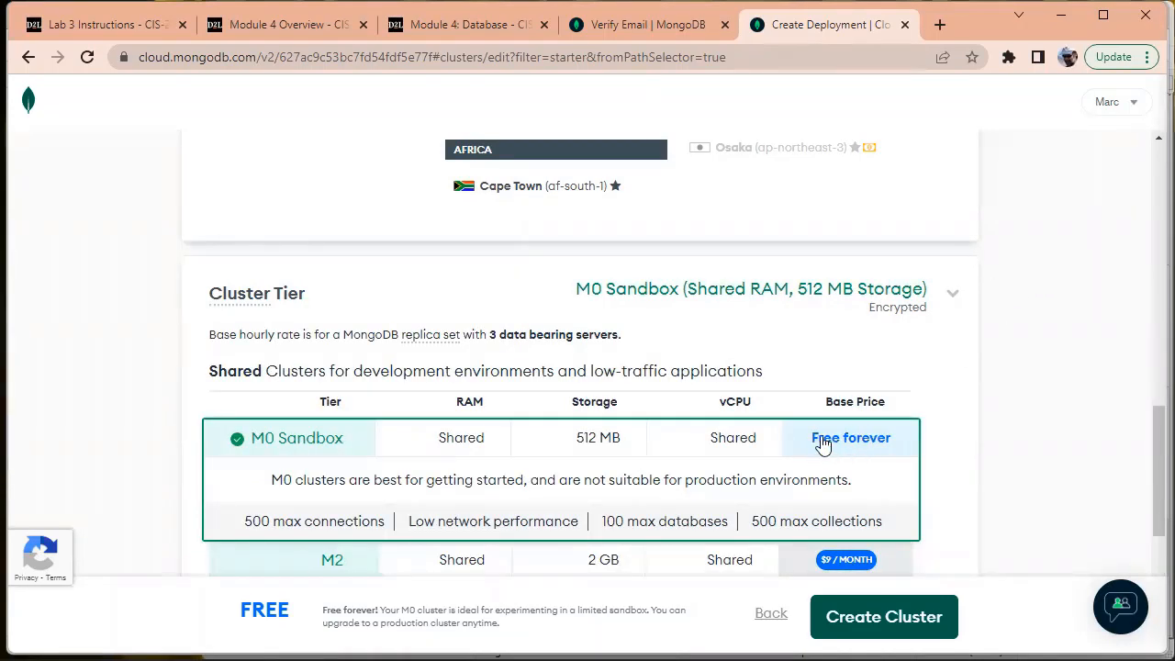
scroll(976, 339, down, 2)
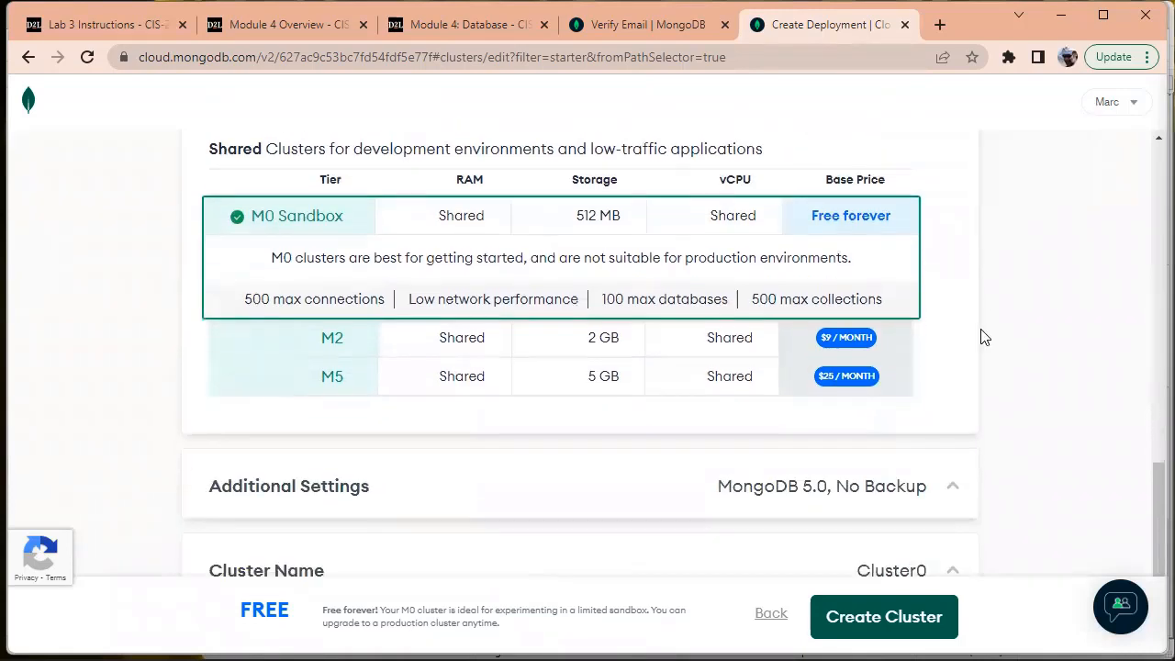
scroll(981, 360, down, 1)
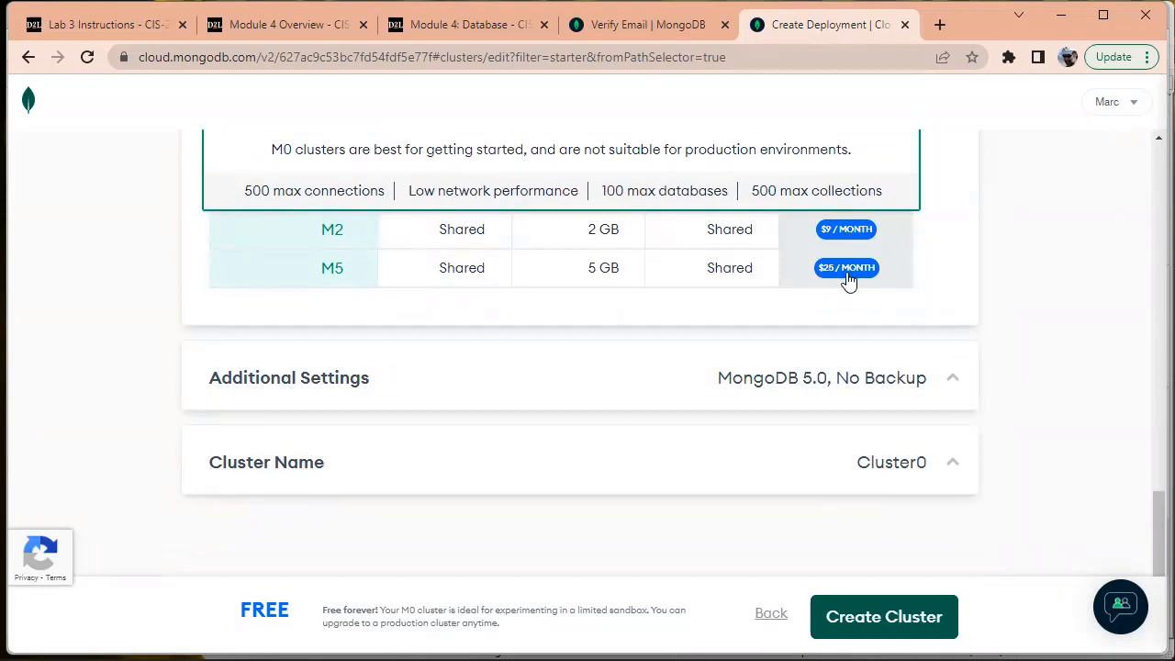
middle_click(1027, 292)
click(800, 390)
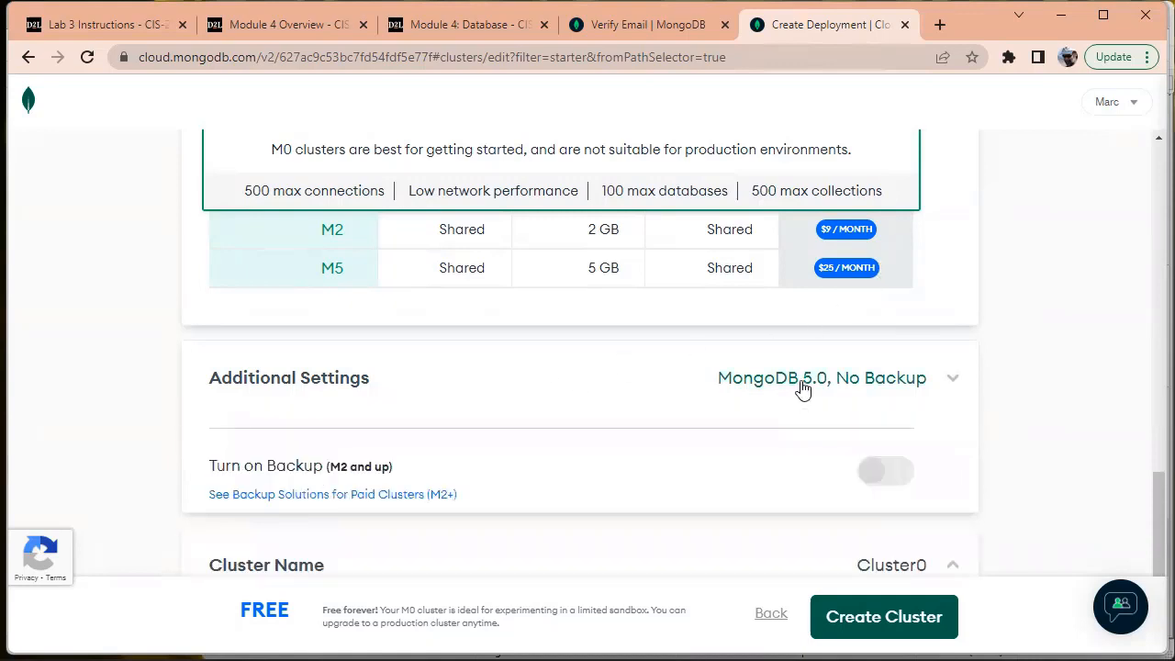
click(800, 390)
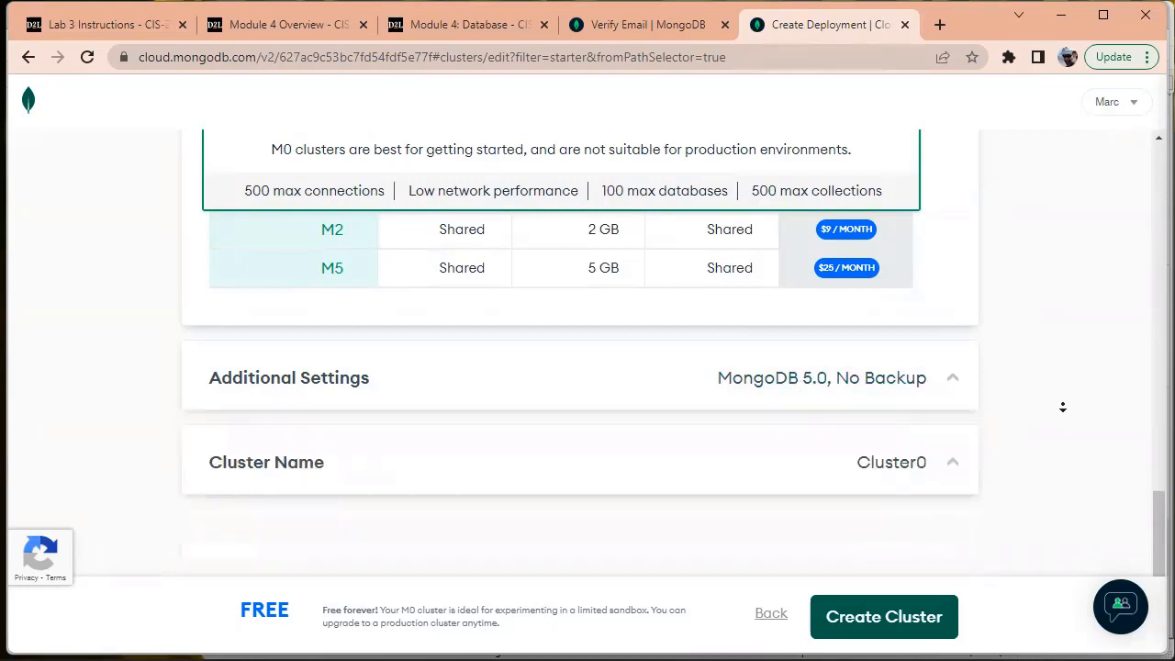
click(890, 468)
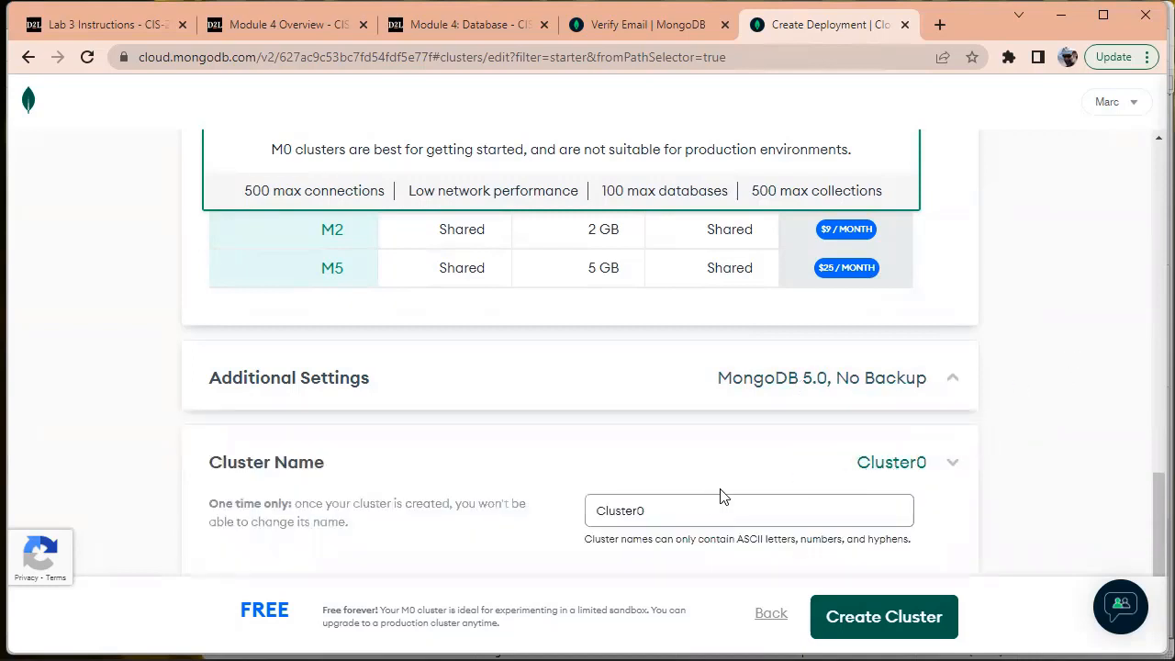
Replace Cluster0 with 'sandbox' as the cluster name and create the cluster
drag(688, 509, 548, 511)
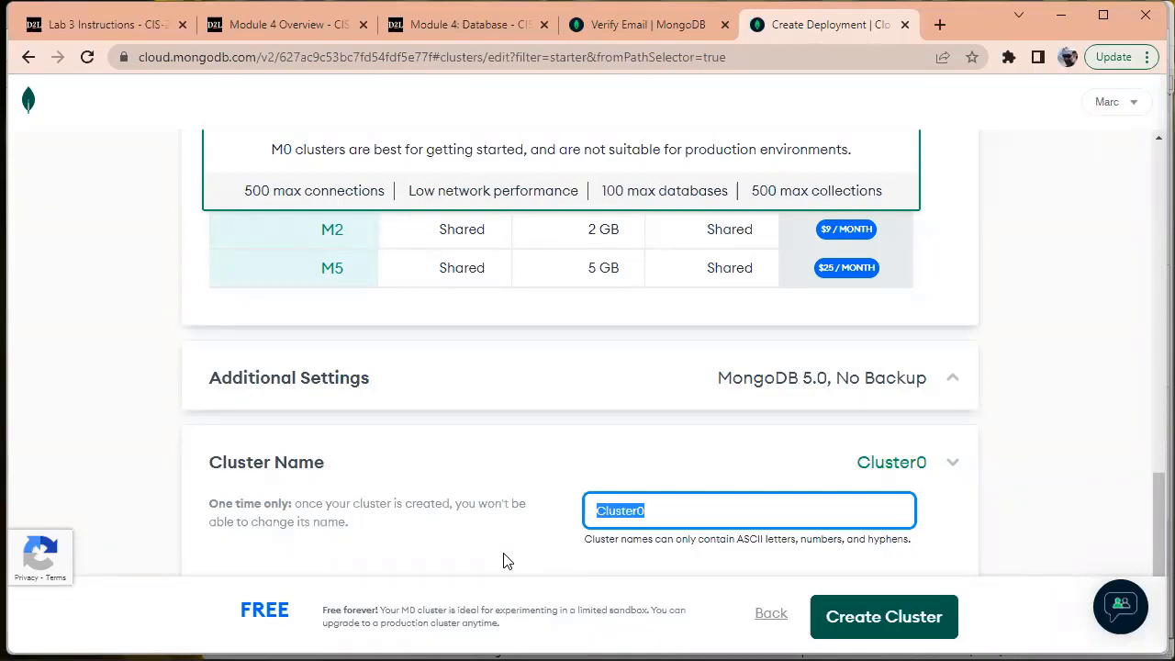
text(sandbox)
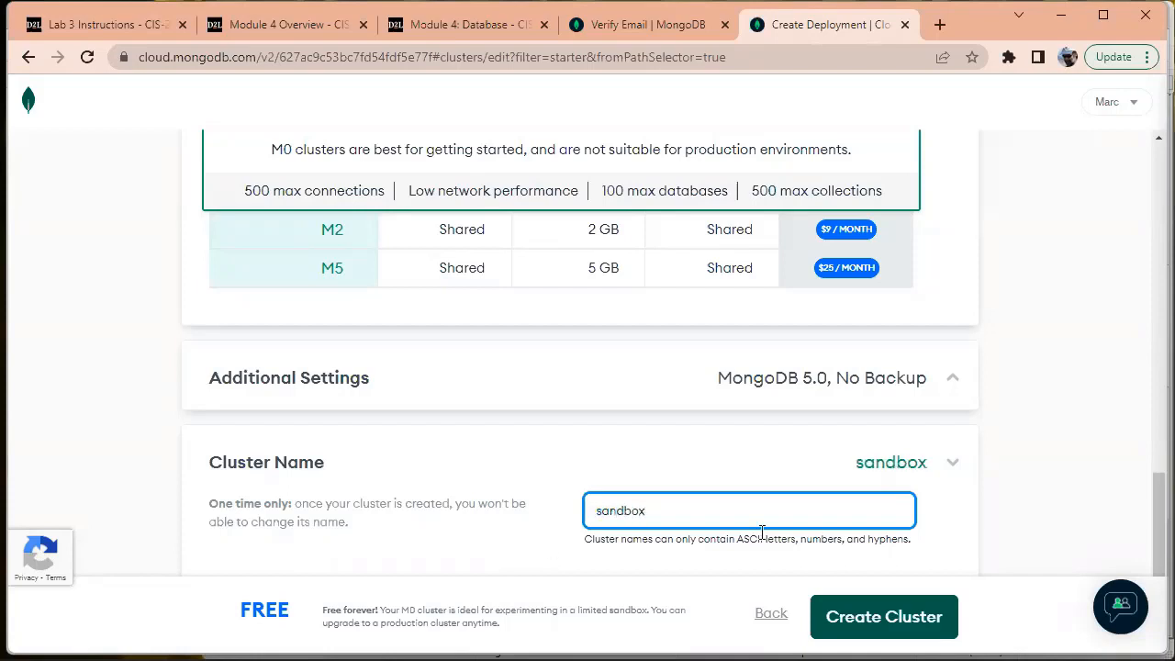
click(1018, 454)
scroll(1146, 510, down, 2)
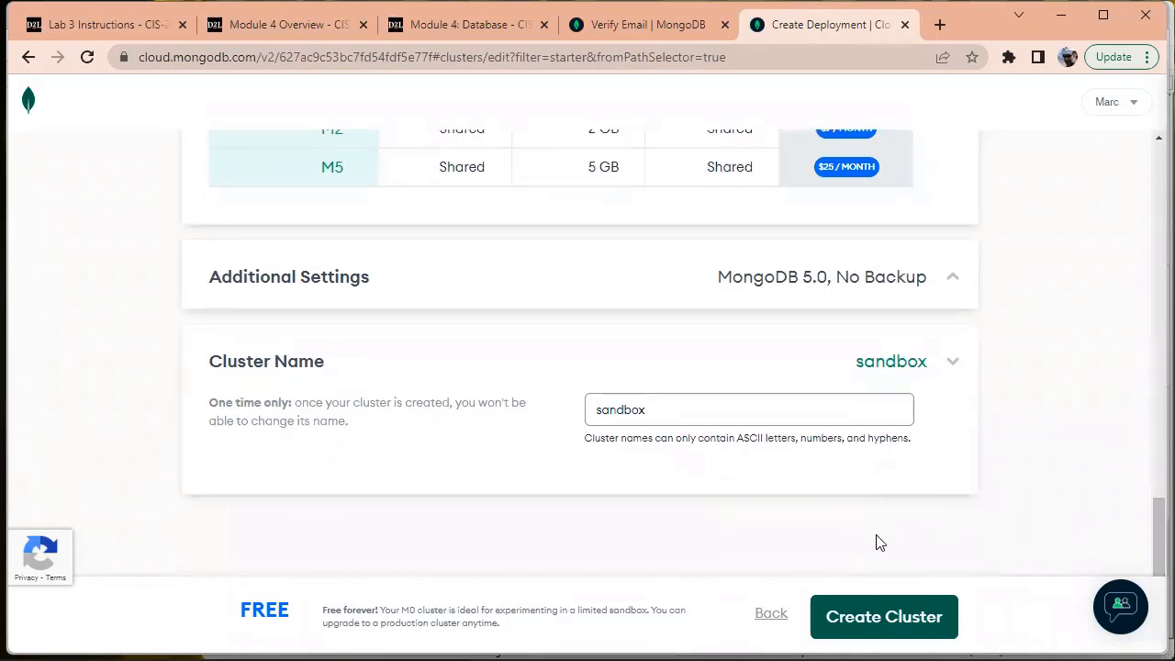
click(884, 616)
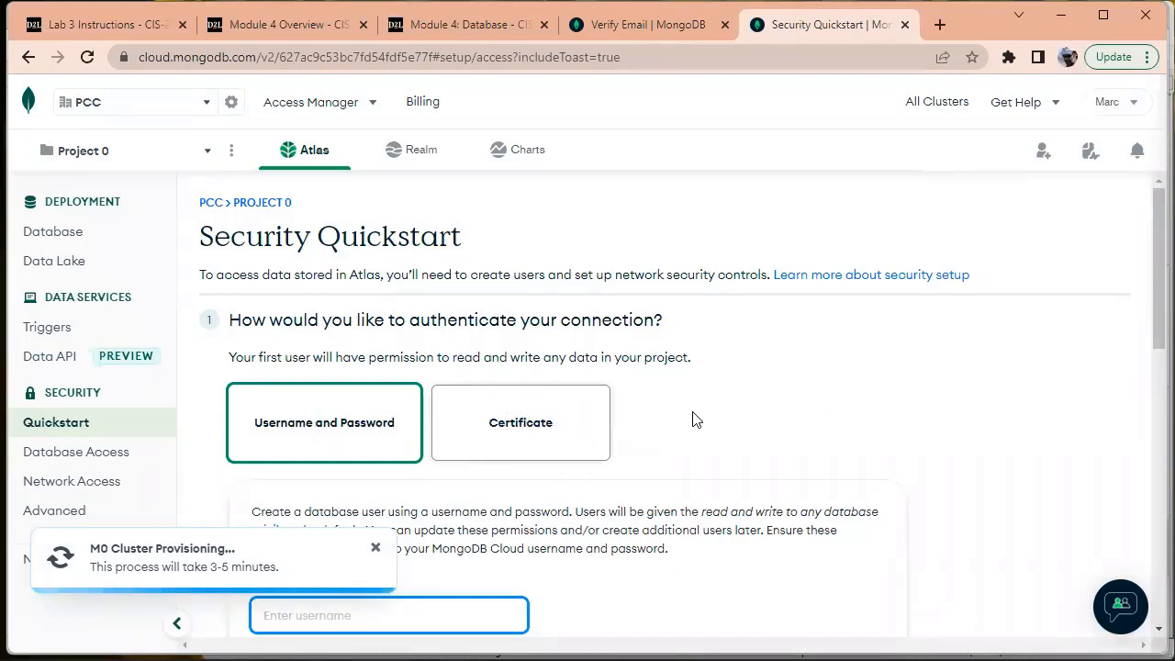
Scroll down to the database-user form and place the cursor in the empty Username field
middle_click(905, 367)
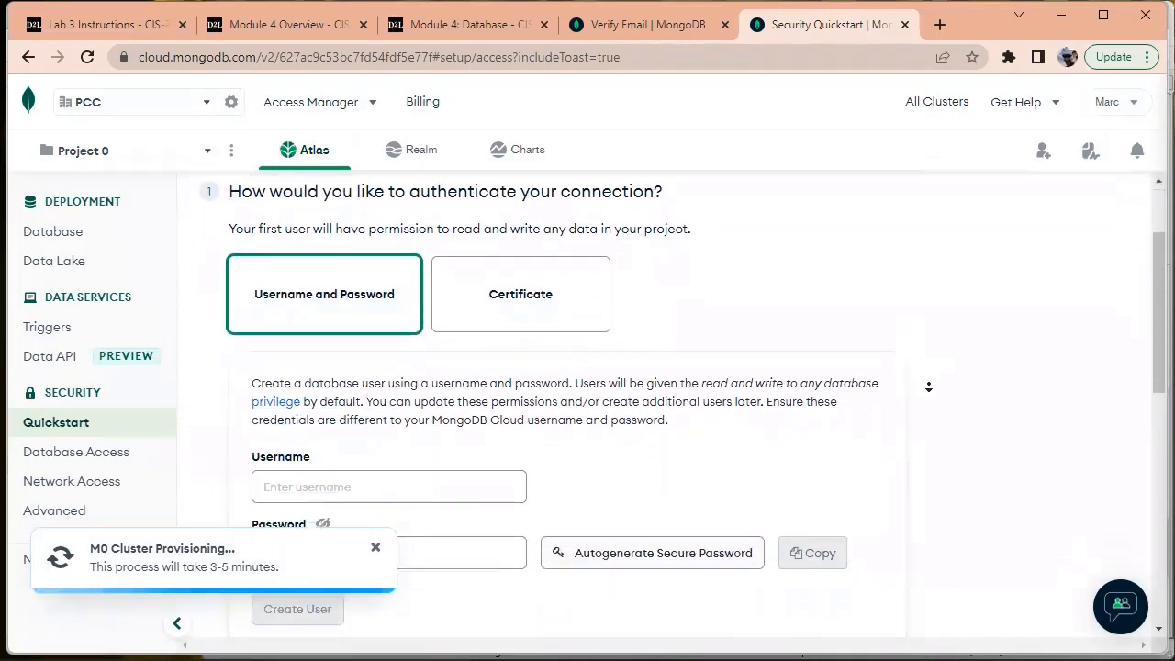
middle_click(921, 389)
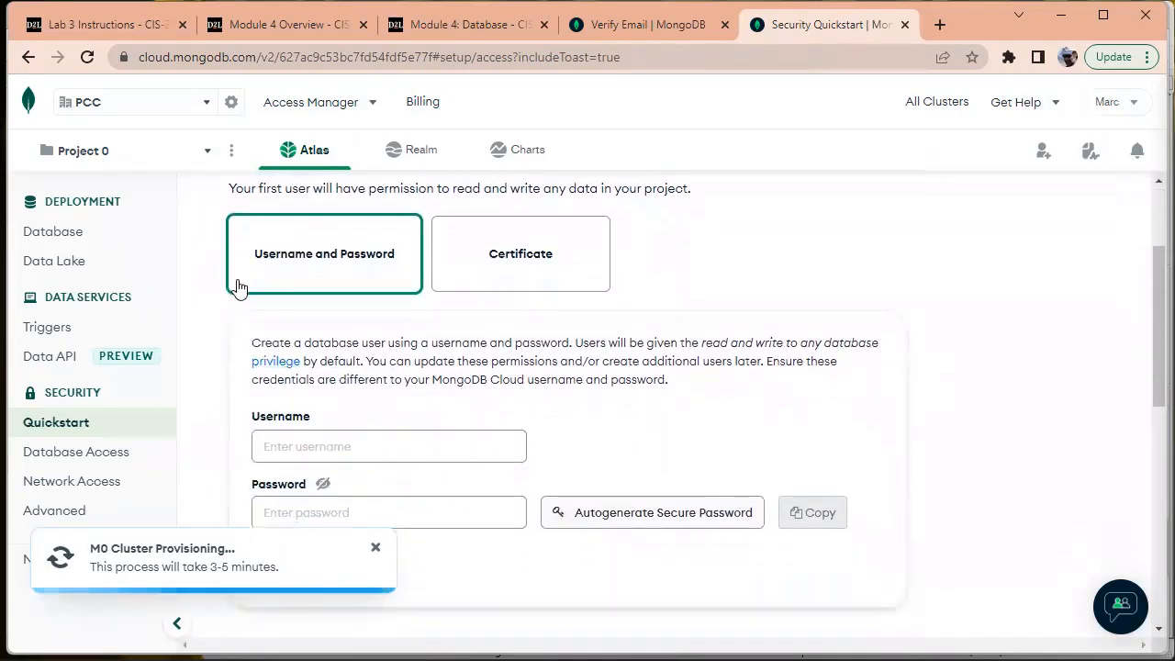
click(307, 447)
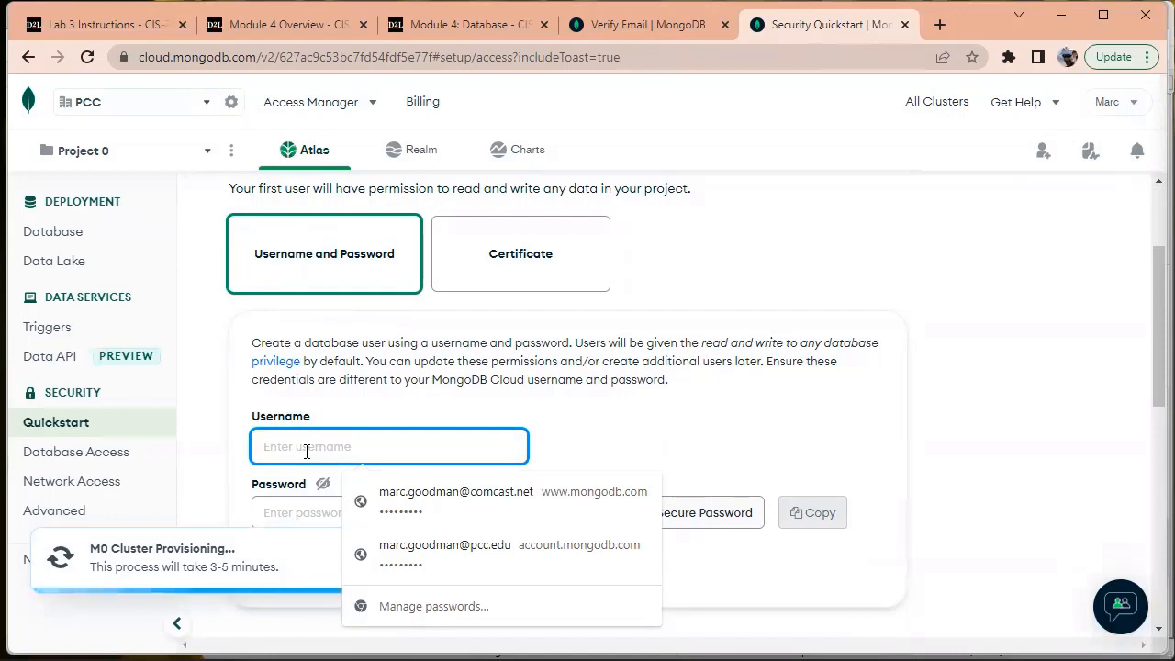
Enter the username ciuser and a password for the new database user
text(ciuser)
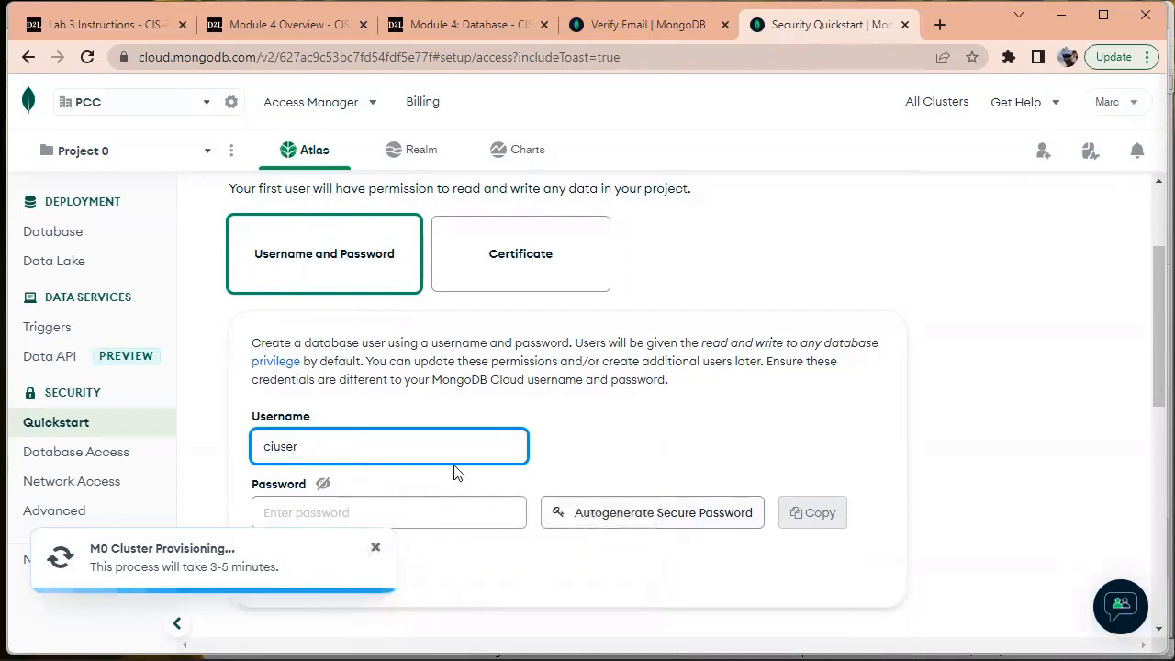
click(427, 512)
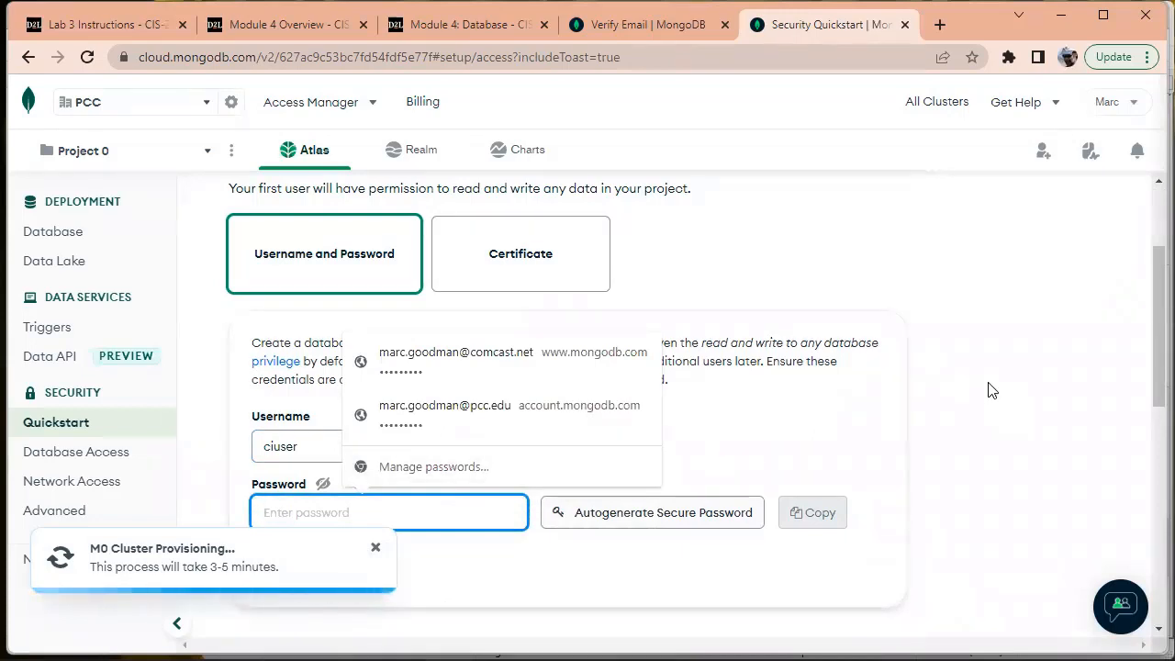
text(p•••••)
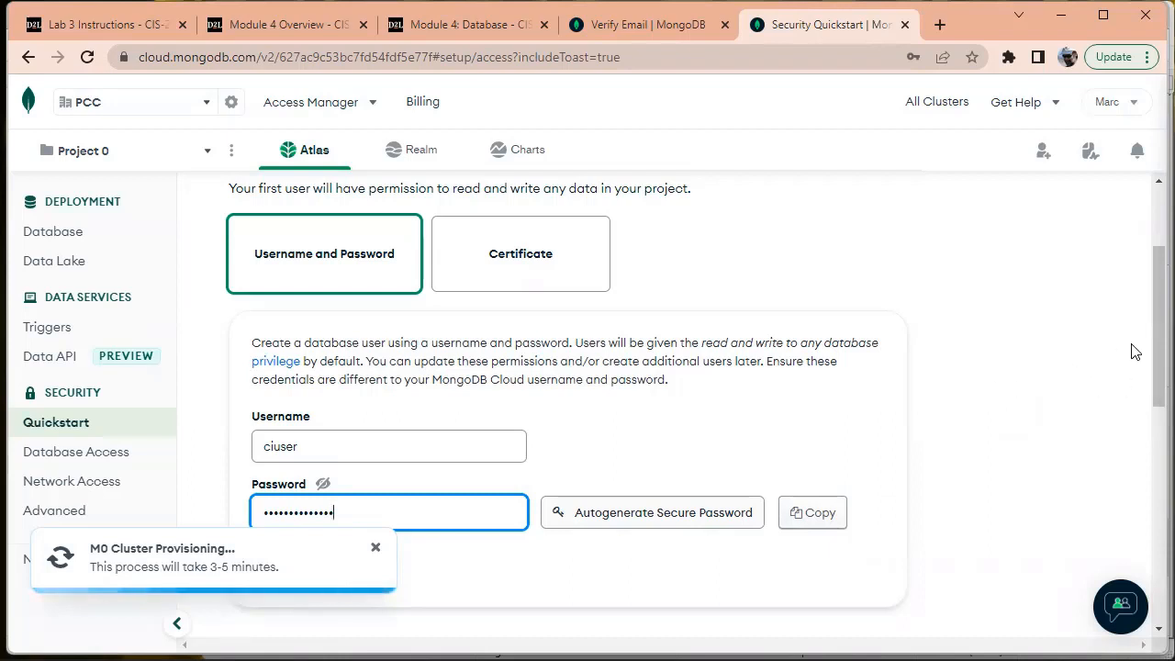
drag(1149, 356, 1147, 397)
Create the ciuser user and dismiss the M0 cluster provisioning notice
click(292, 424)
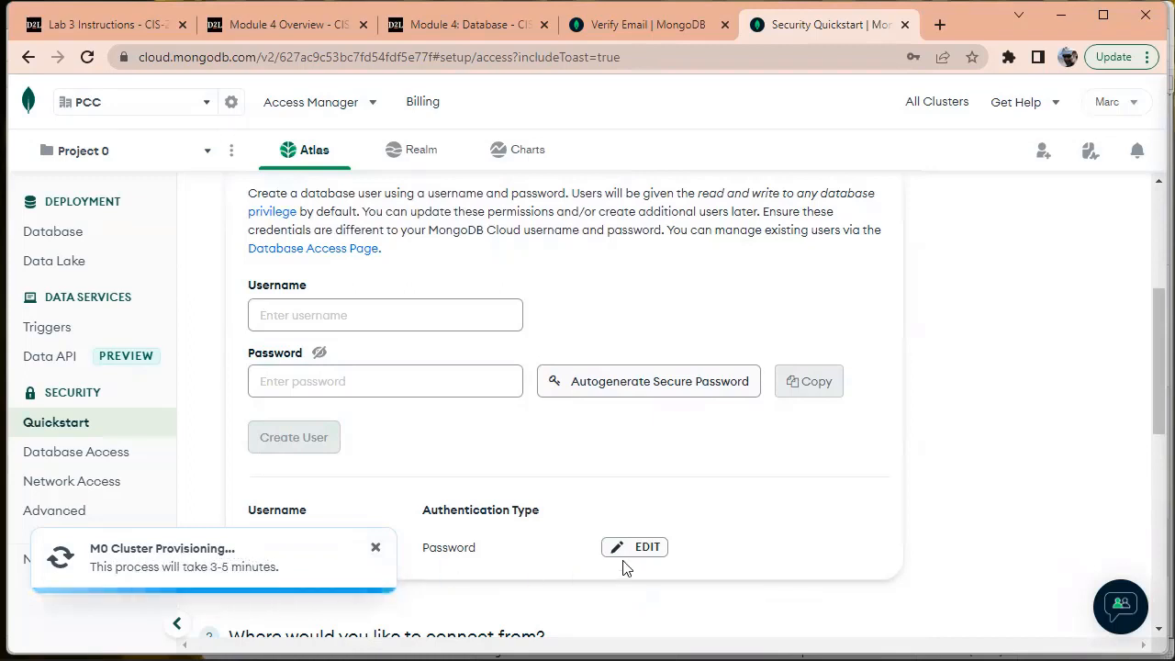
click(376, 549)
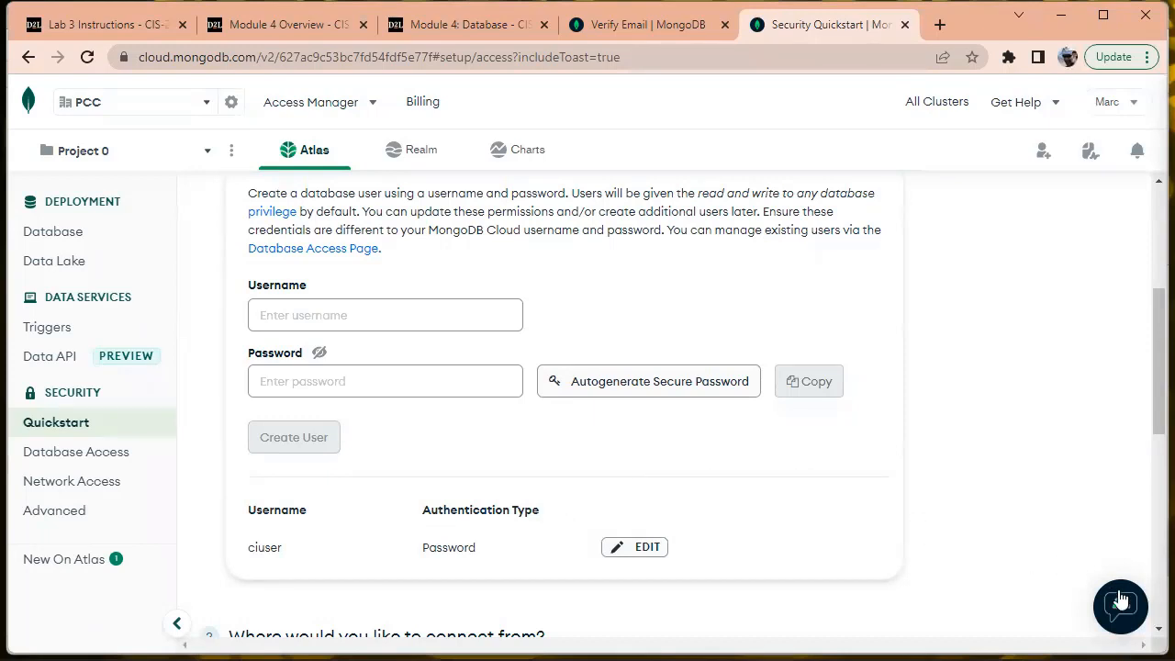
scroll(1147, 393, down, 2)
scroll(1149, 381, down, 2)
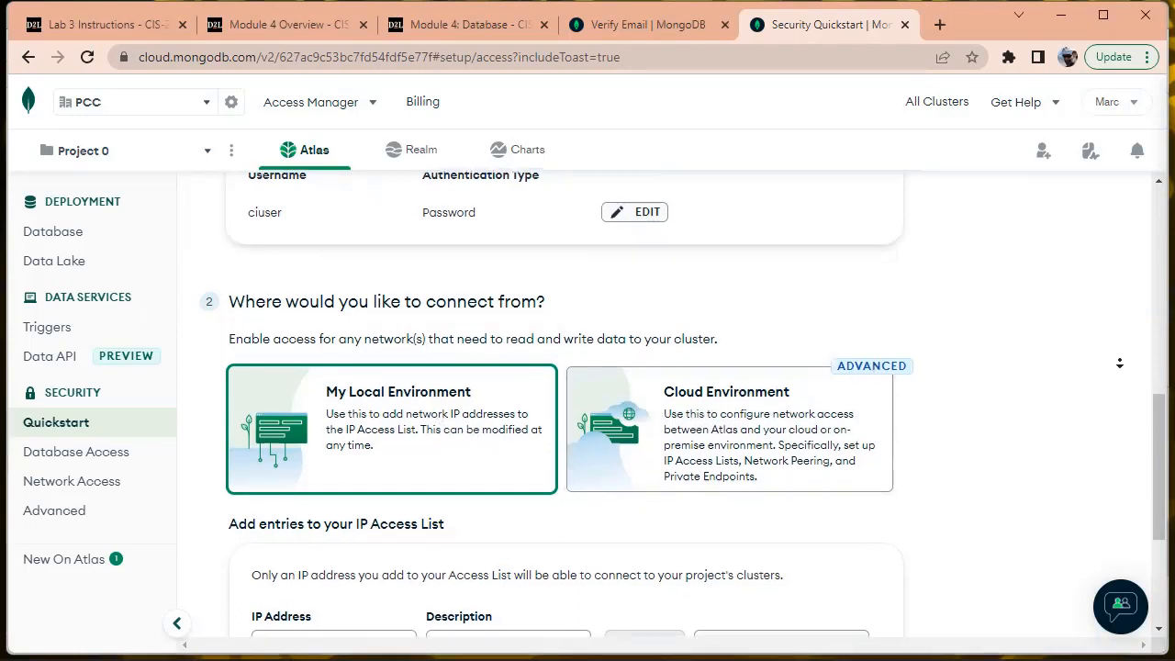
Scroll down to the IP Access List form and focus the IP Address field
scroll(1111, 367, down, 3)
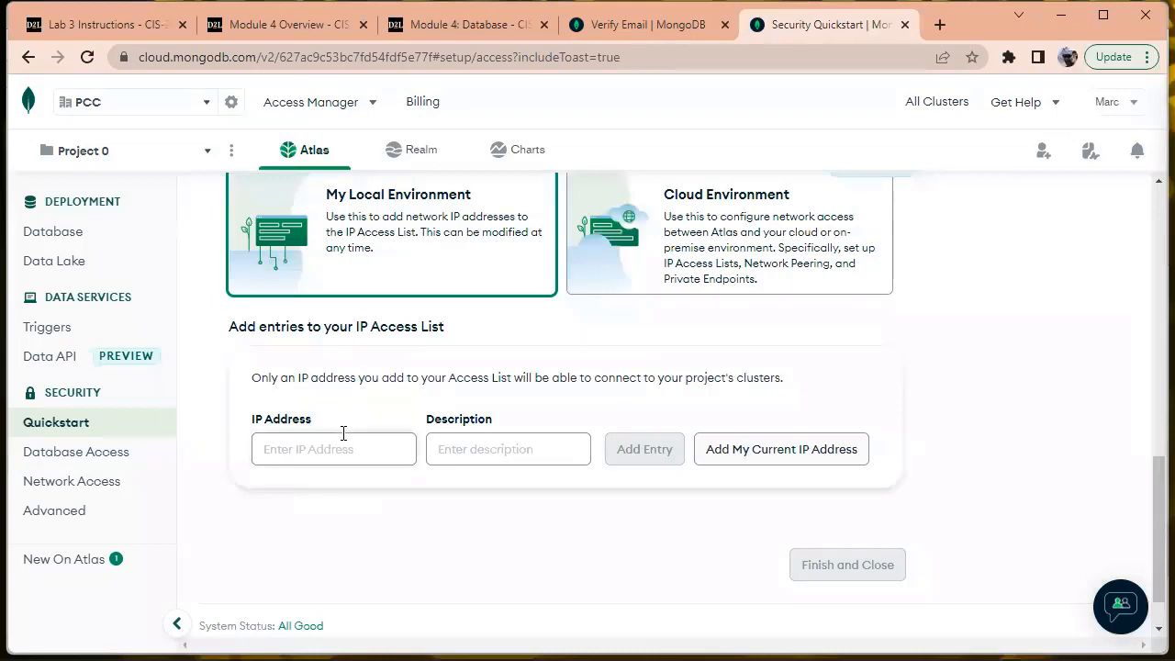
click(290, 452)
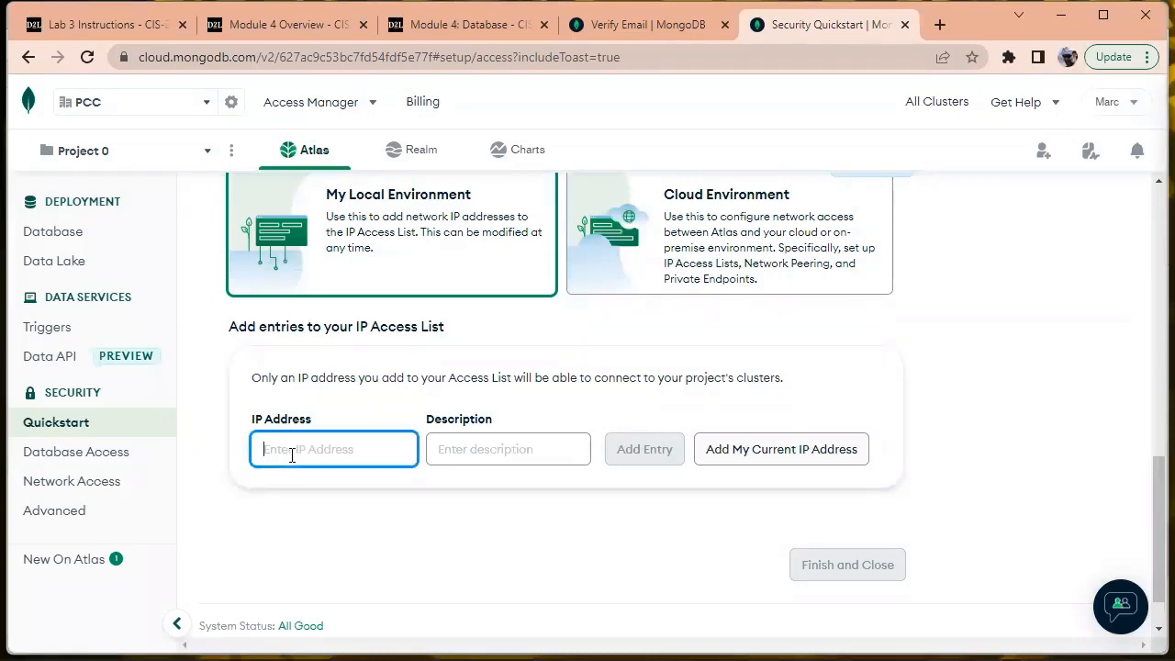
Search Google for 'What's my IP?' in a new tab, copy the public IP, and return to Atlas
click(939, 25)
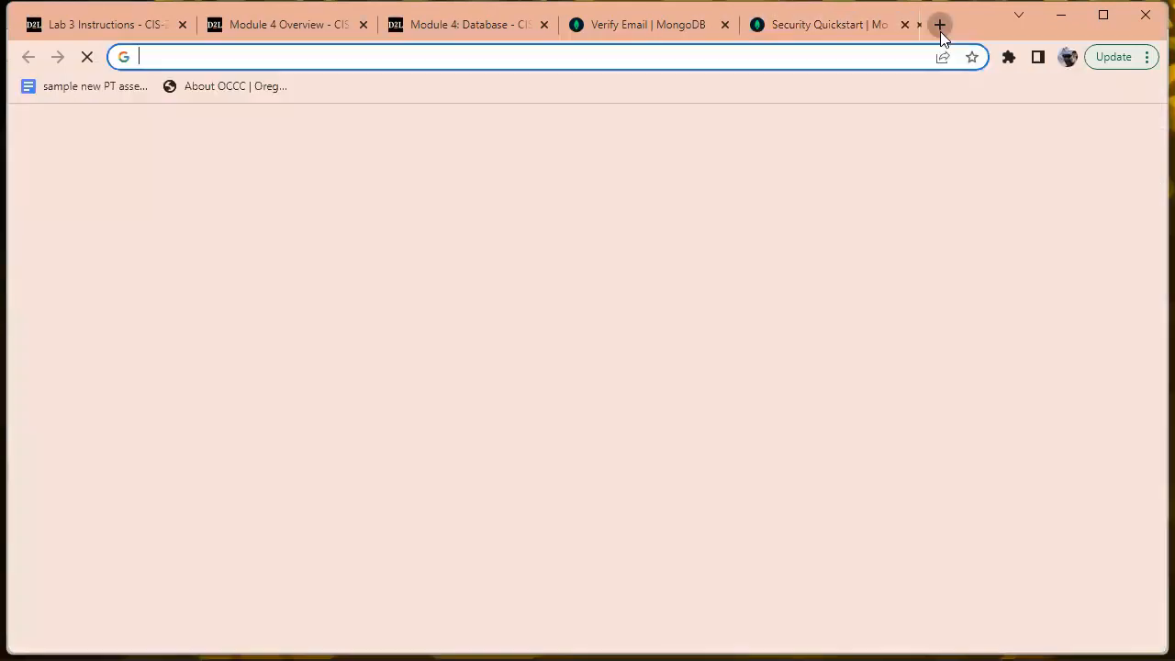
click(848, 58)
text(what's)
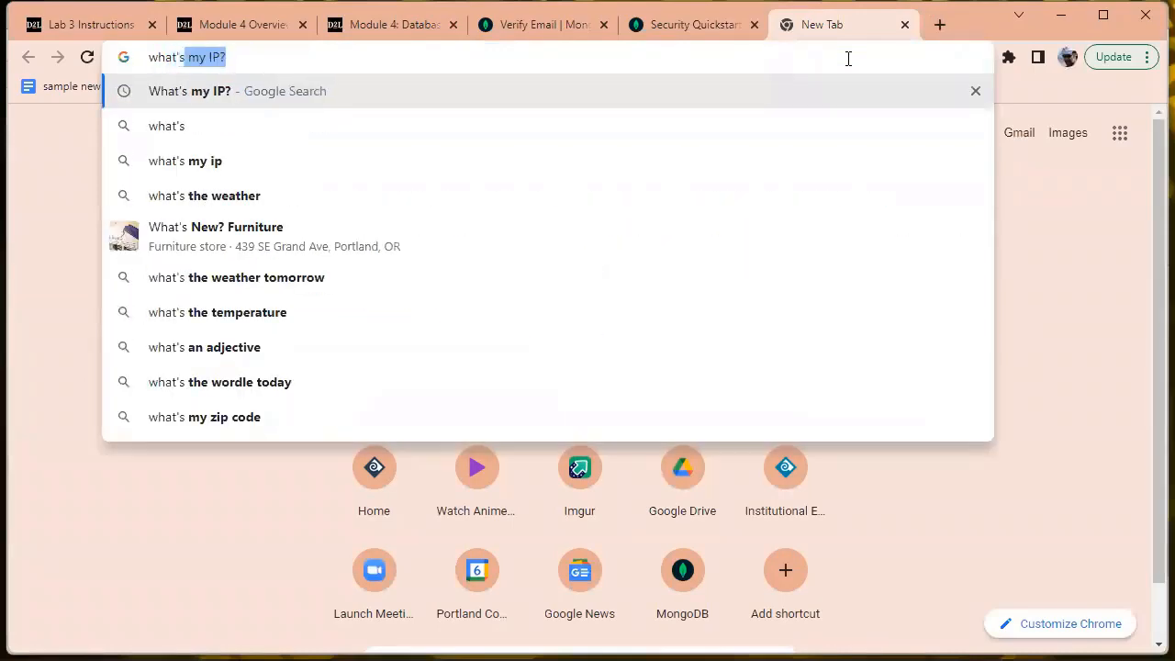
key(Return)
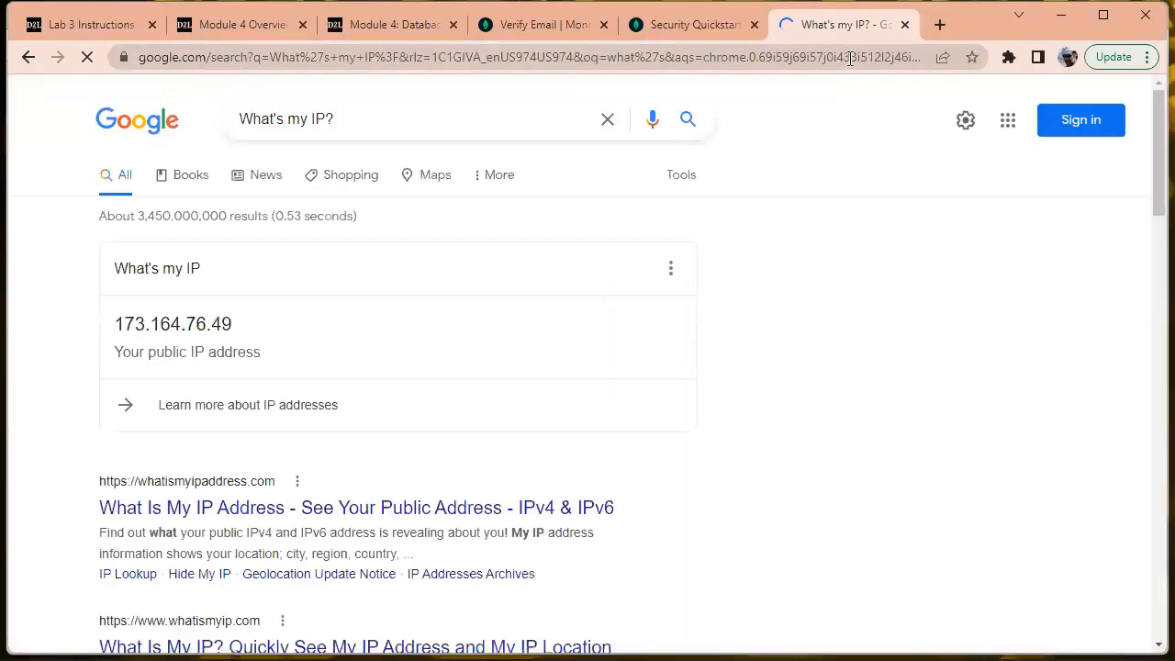
drag(257, 327, 114, 326)
key(ctrl+c)
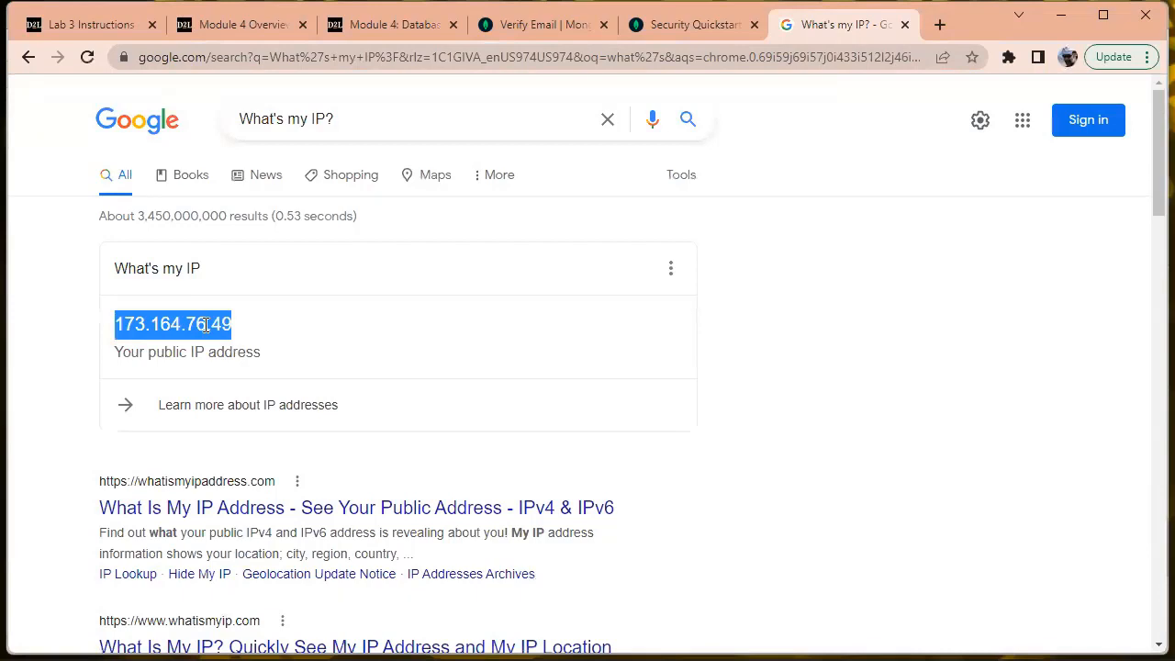
click(686, 31)
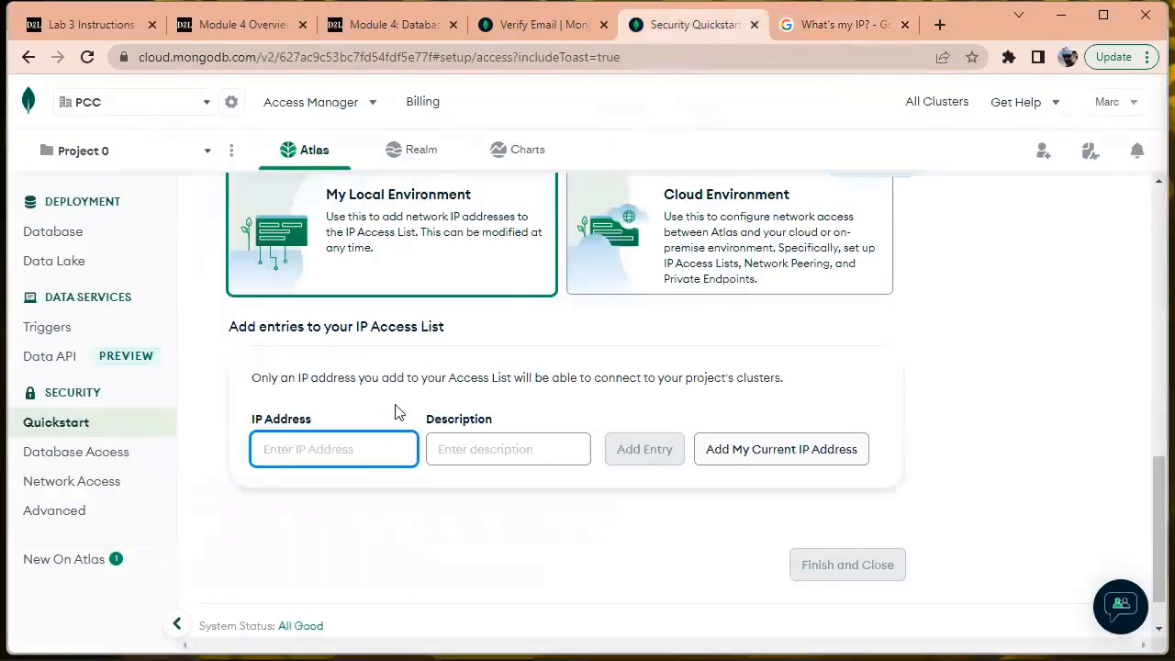
Paste the public IP as the entry's address and describe it as the home computer
key(ctrl+v)
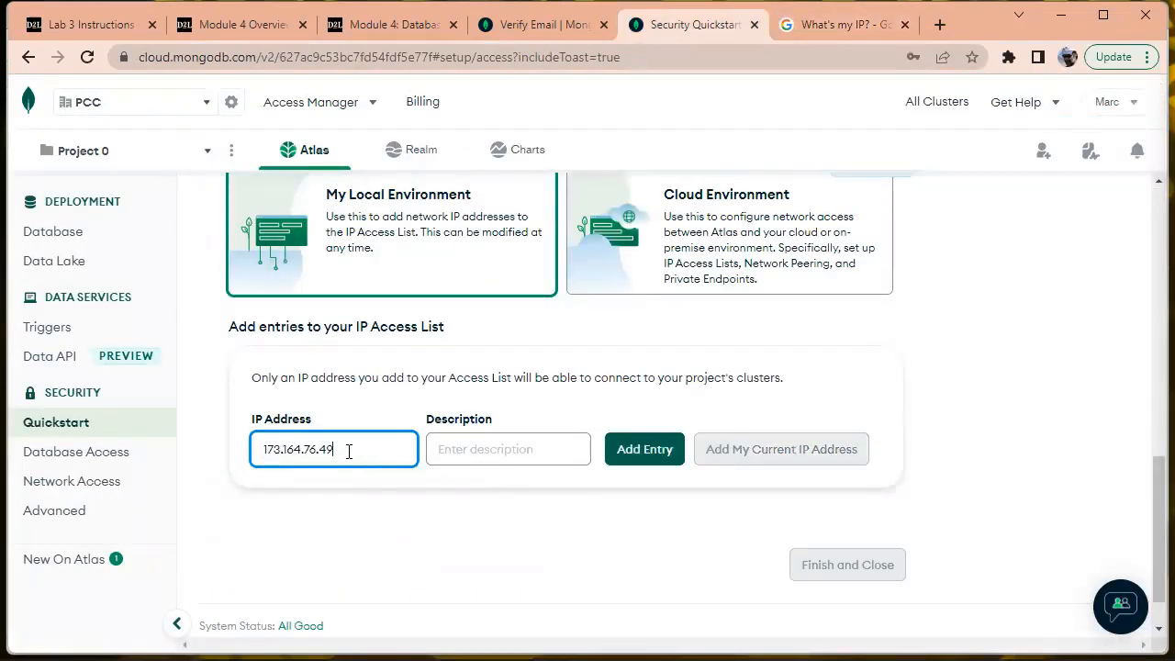
click(507, 448)
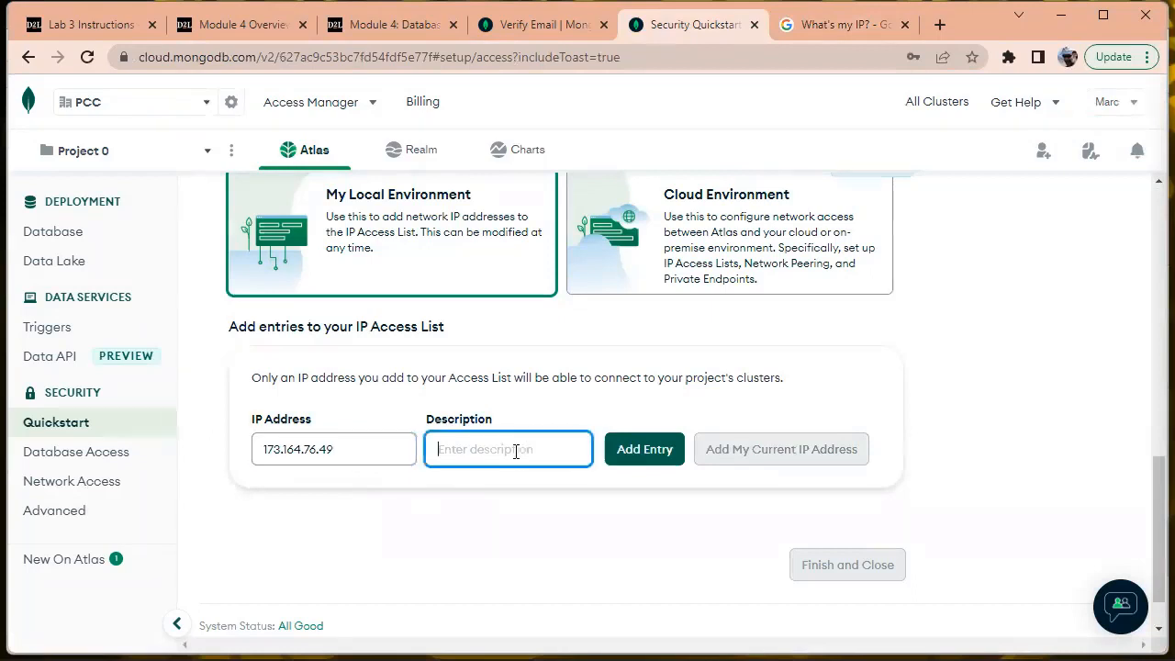
text(mg's home computer)
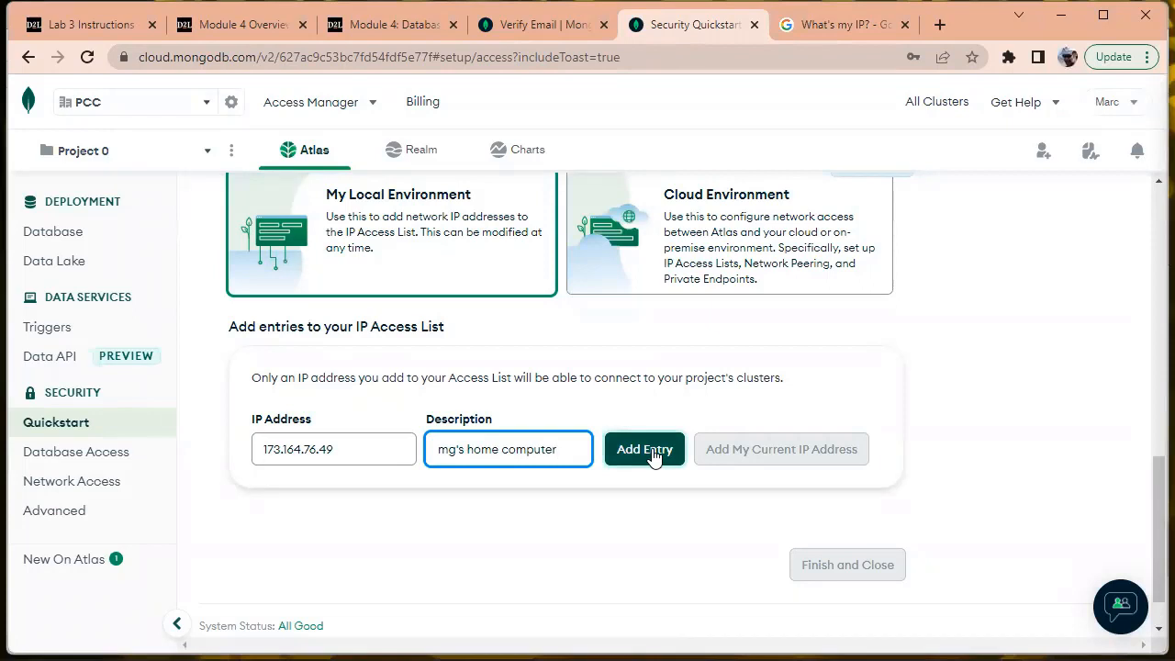
drag(373, 446, 215, 456)
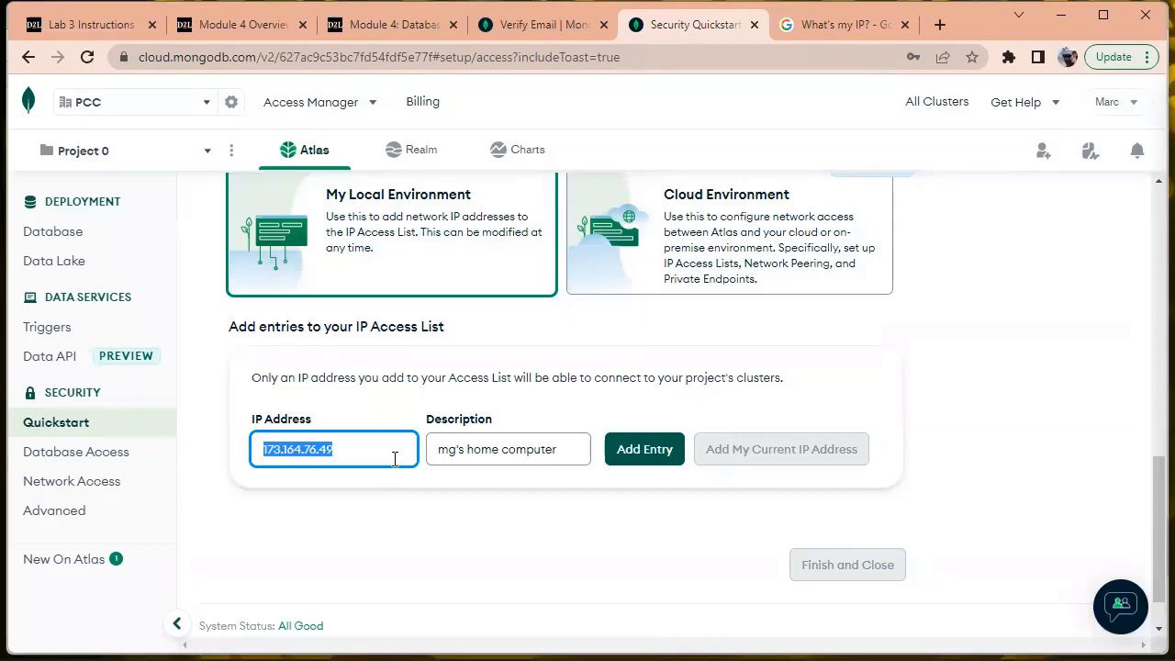
Replace the entry's IP address with 0.0.0.0/0, keeping the home-computer description
text(0.0.0)
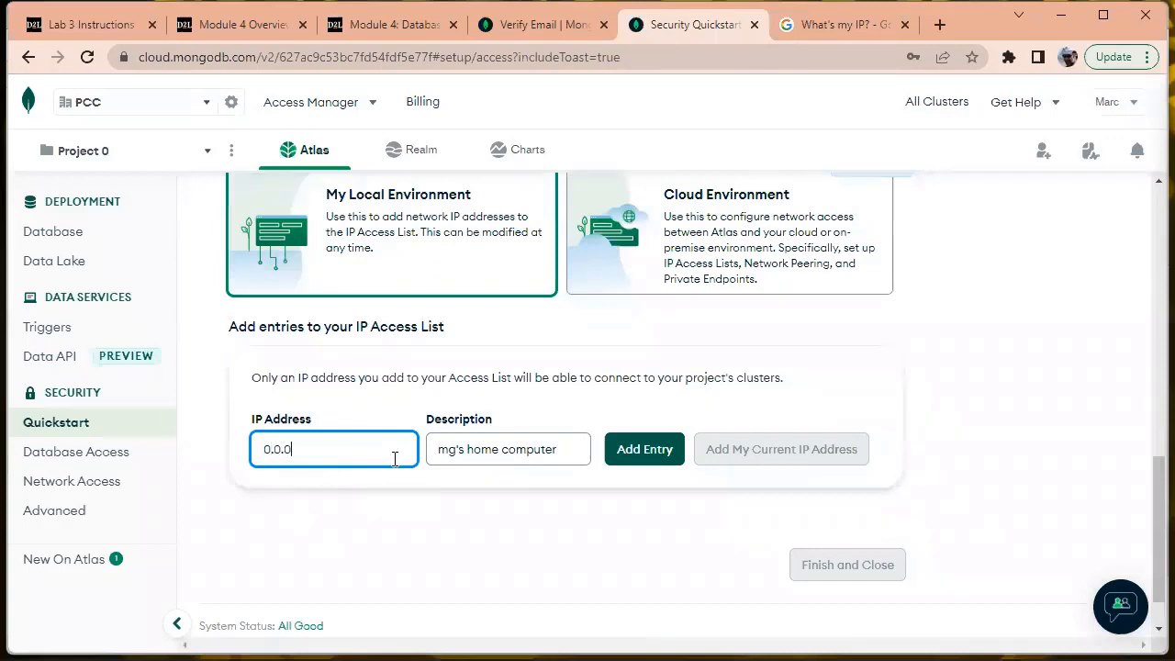
text(.0/0)
key(Tab)
drag(336, 448, 234, 456)
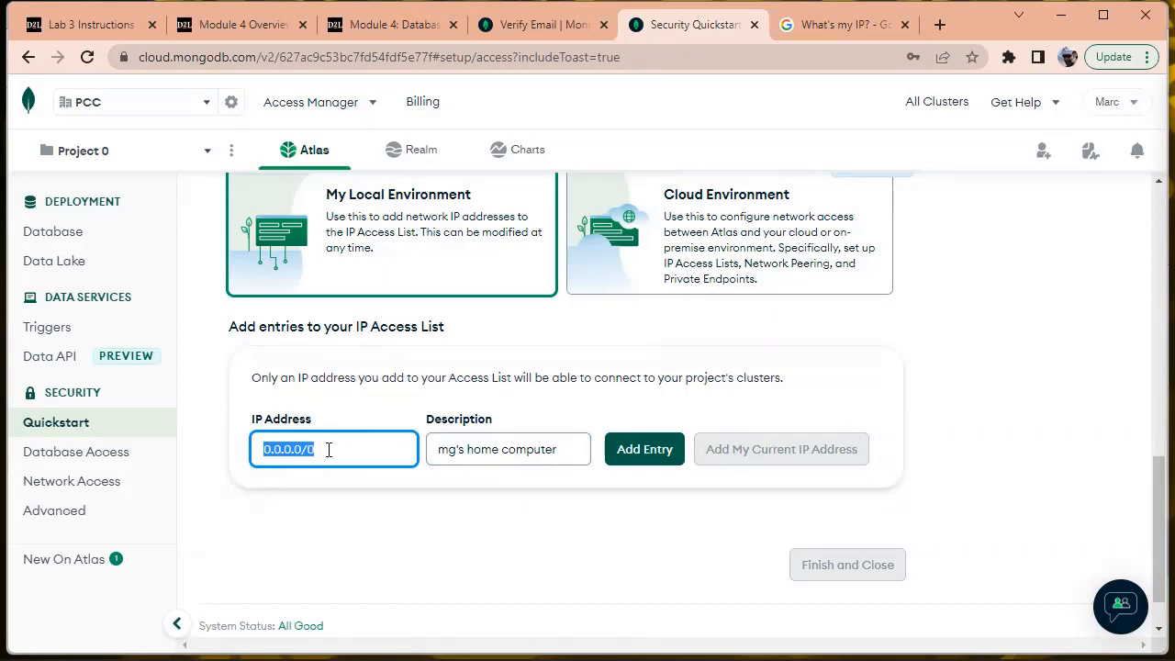
click(328, 449)
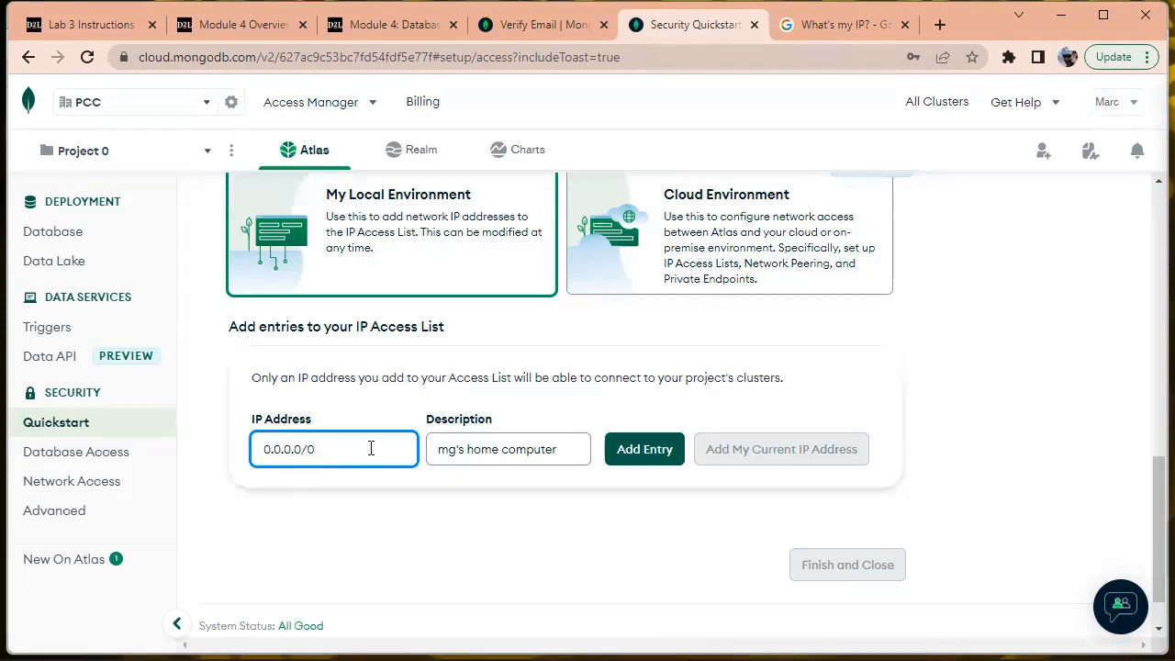
click(339, 543)
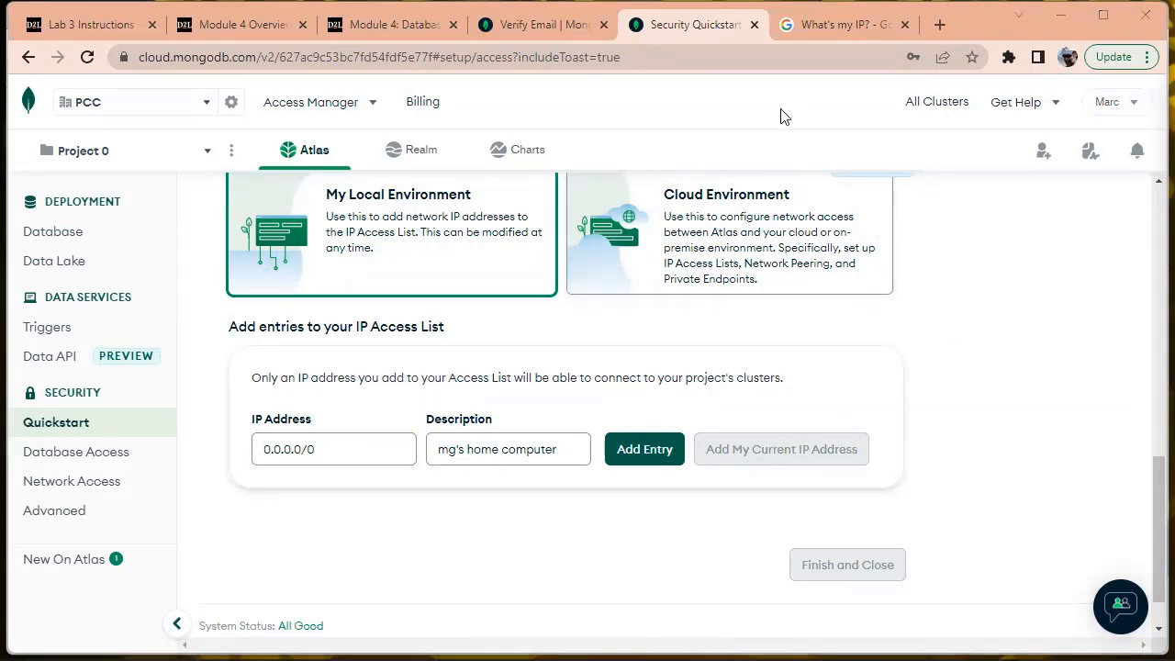
Add the 0.0.0.0/0 entry to the IP Access List and finish the security quickstart
click(655, 449)
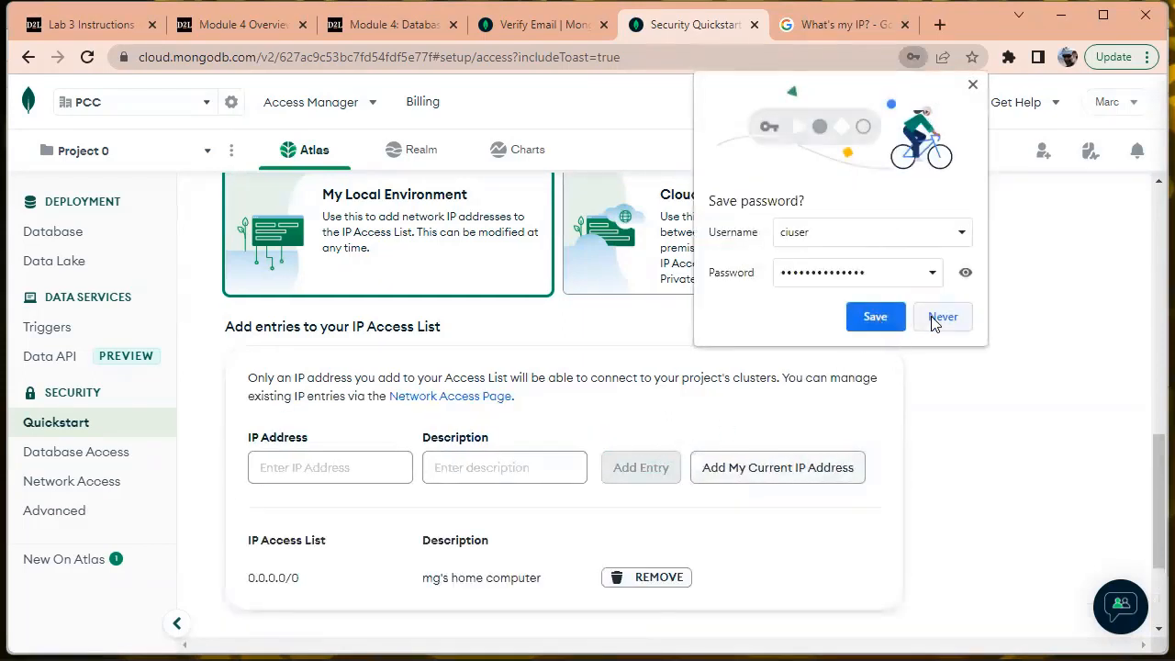
click(973, 85)
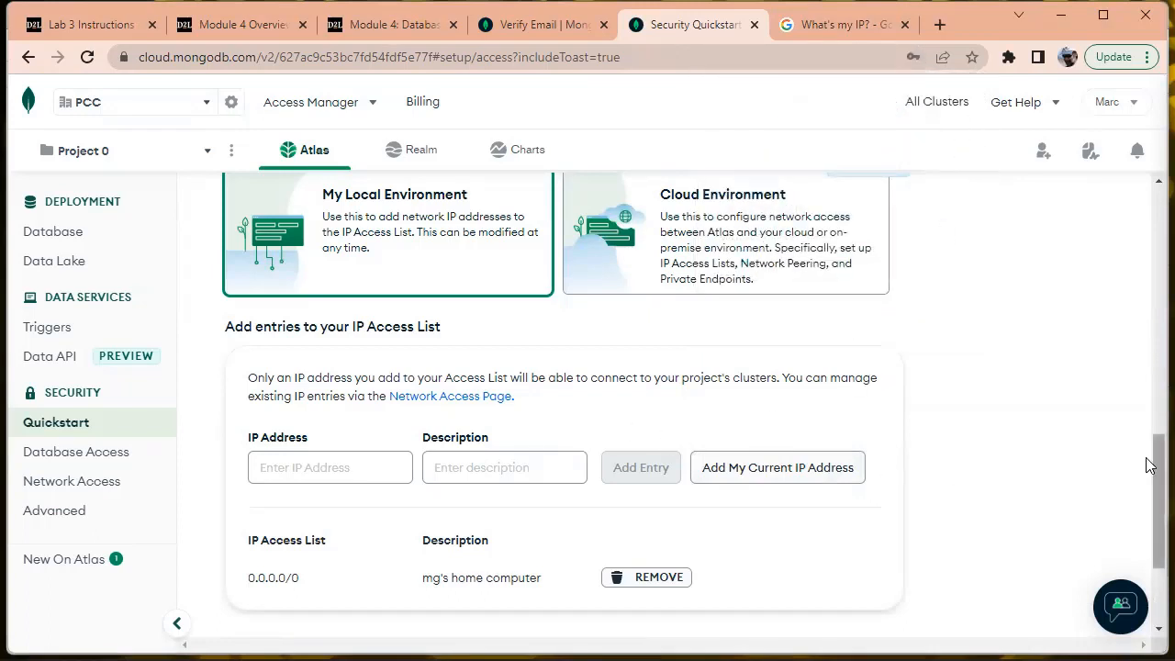
drag(1147, 454, 1147, 524)
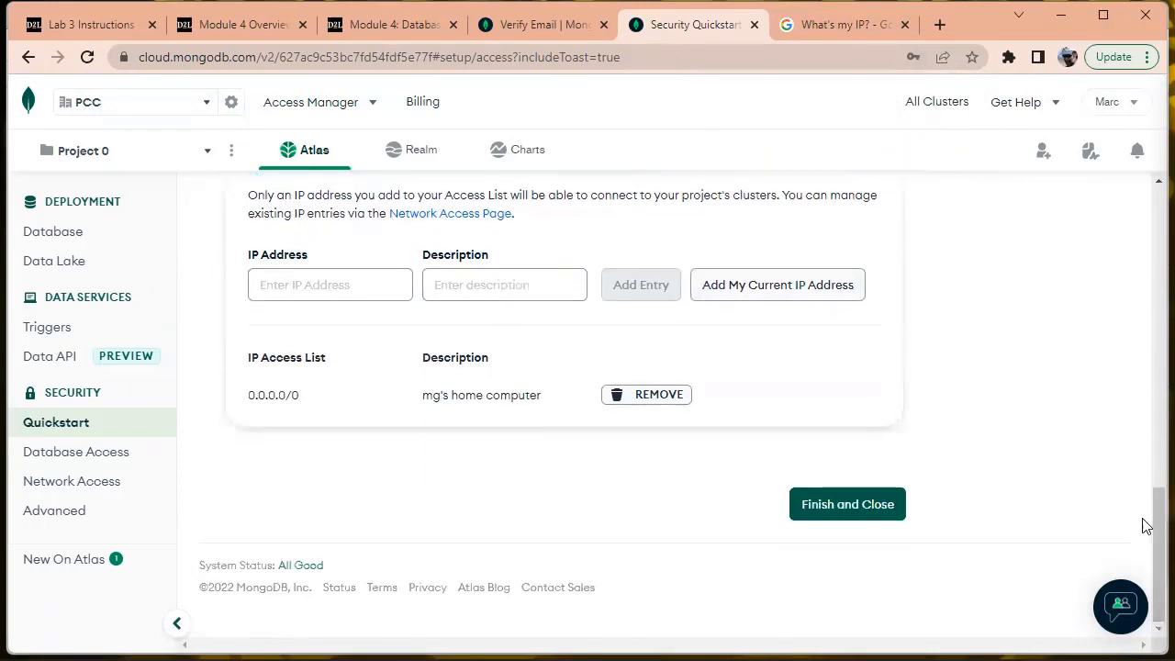
click(832, 504)
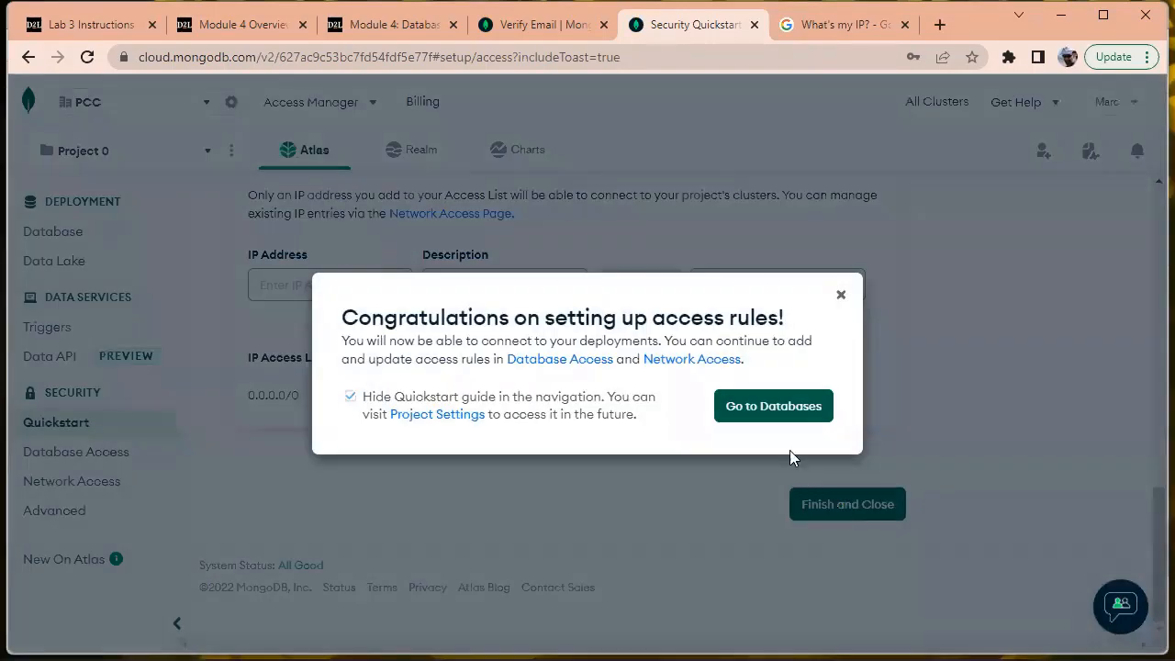
Go to Database Deployments showing the sandbox cluster and collapse the Connect to Atlas checklist
click(770, 409)
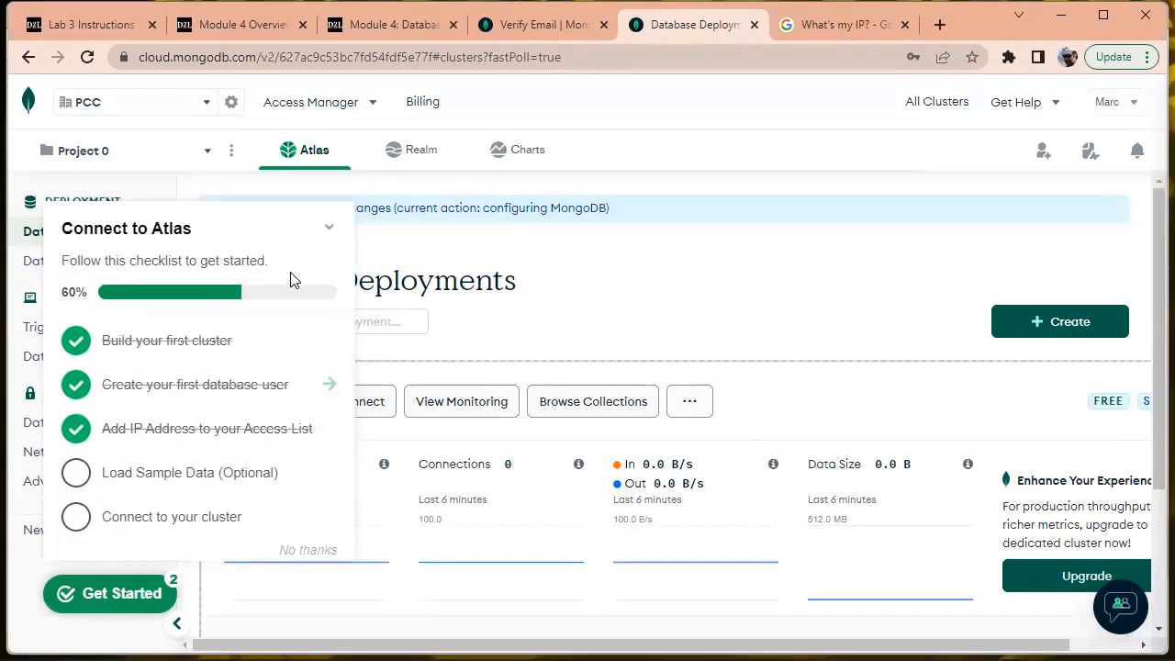
click(329, 229)
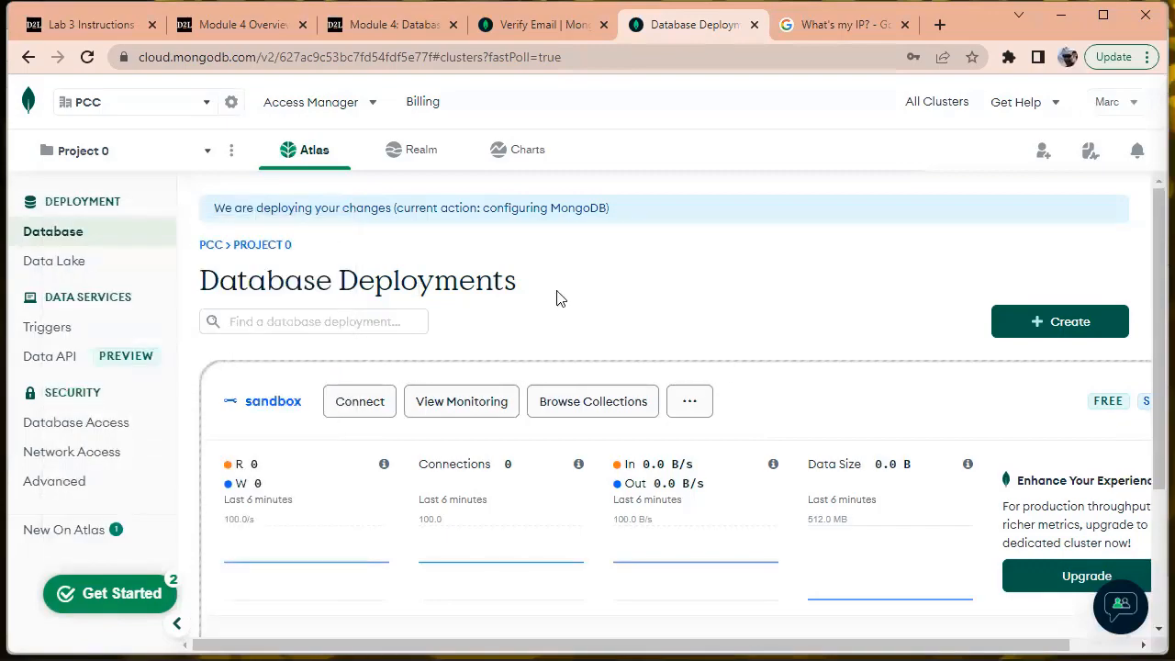